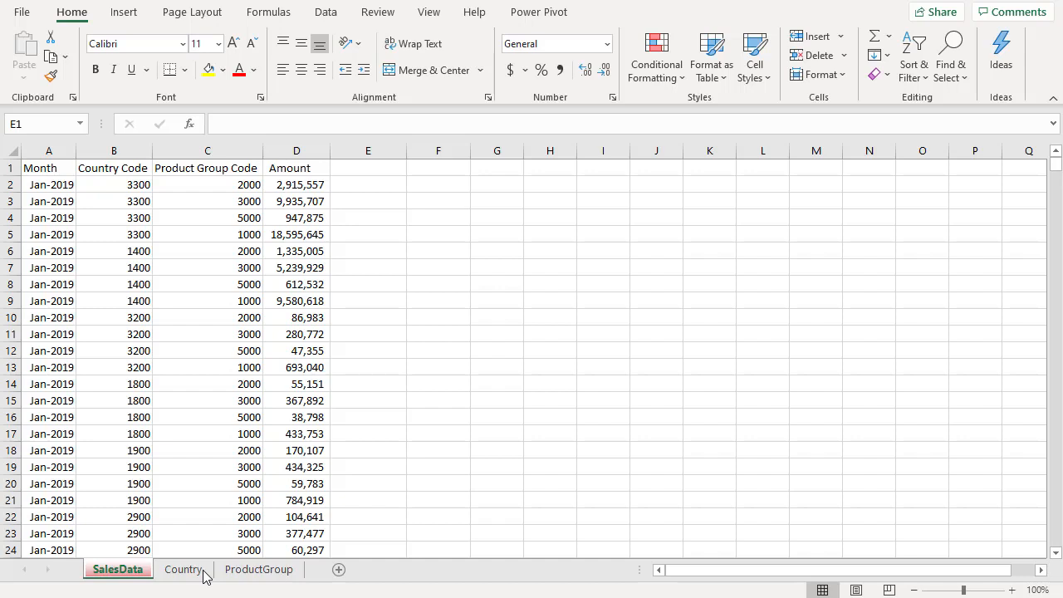
Review the Country and ProductGroup sheets, and add the headers Country in E1 and ProductGroup in F1 of SalesData, fitting column F's width.
click(183, 570)
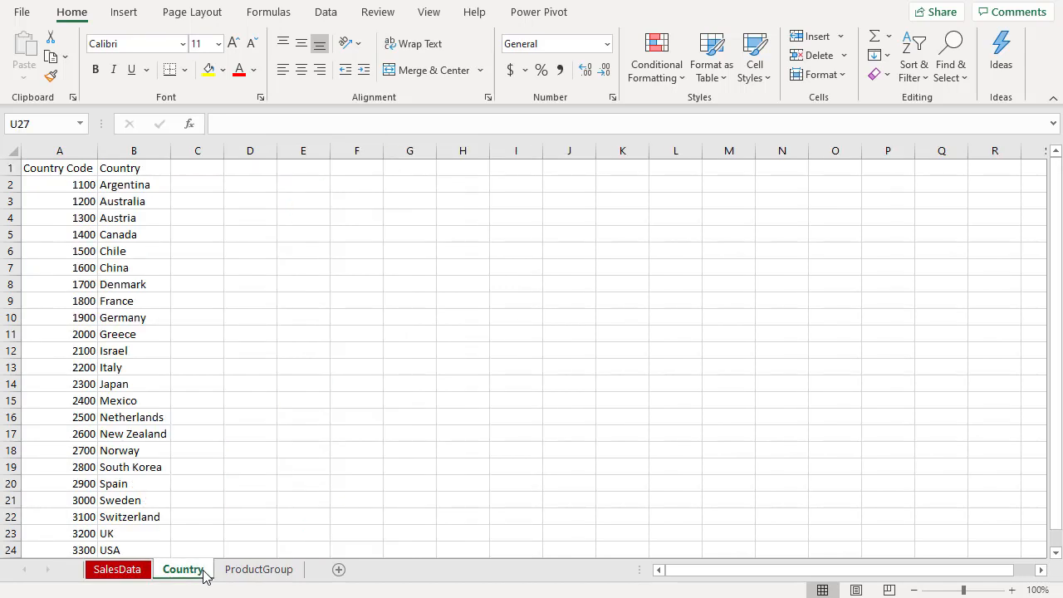
click(261, 570)
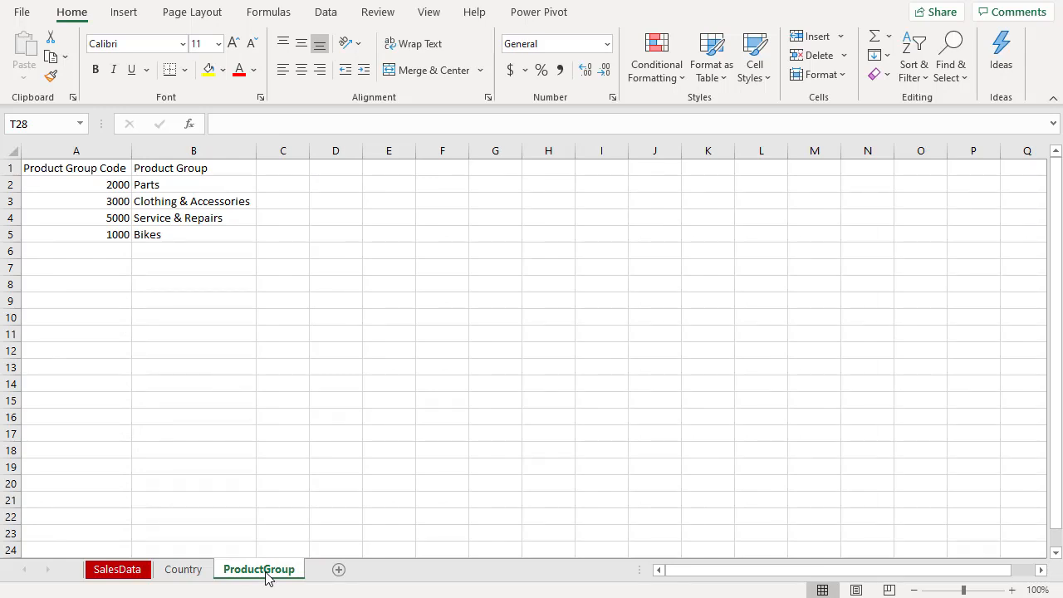
click(117, 570)
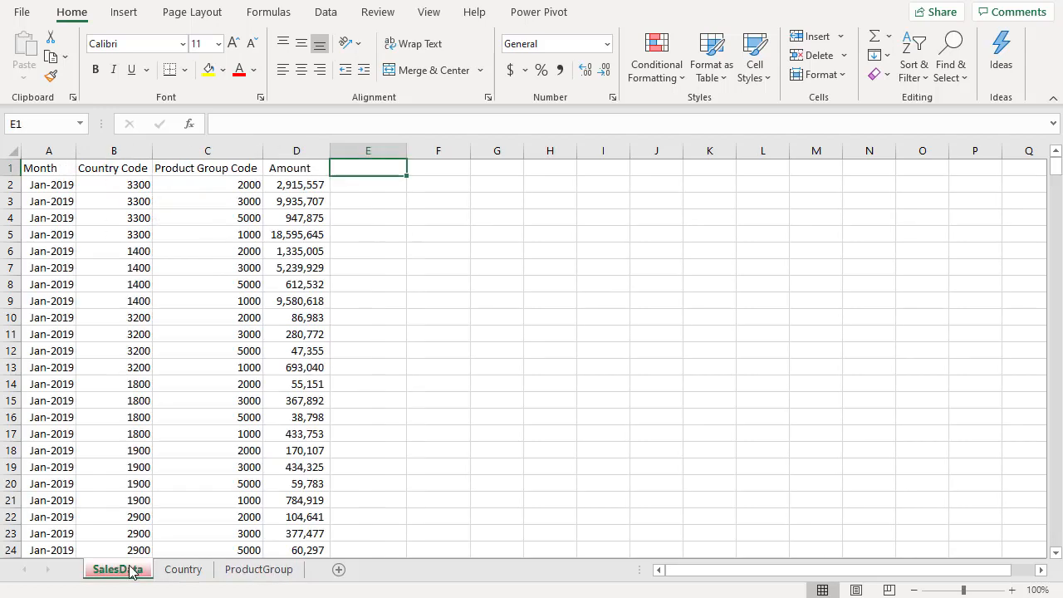
click(357, 167)
text(Country)
key(Tab)
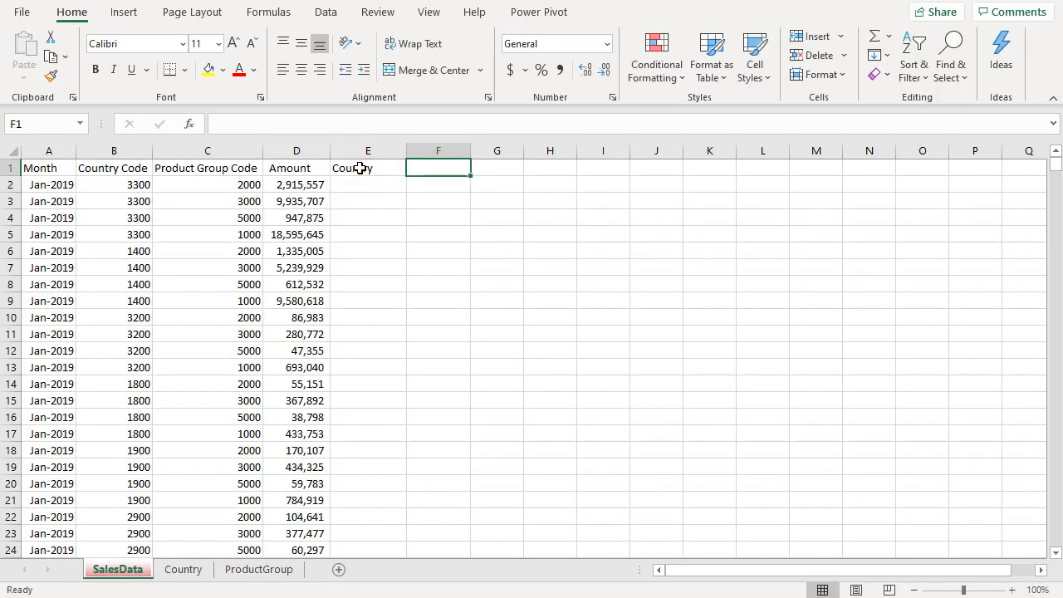
text(ProductGroup)
key(Return)
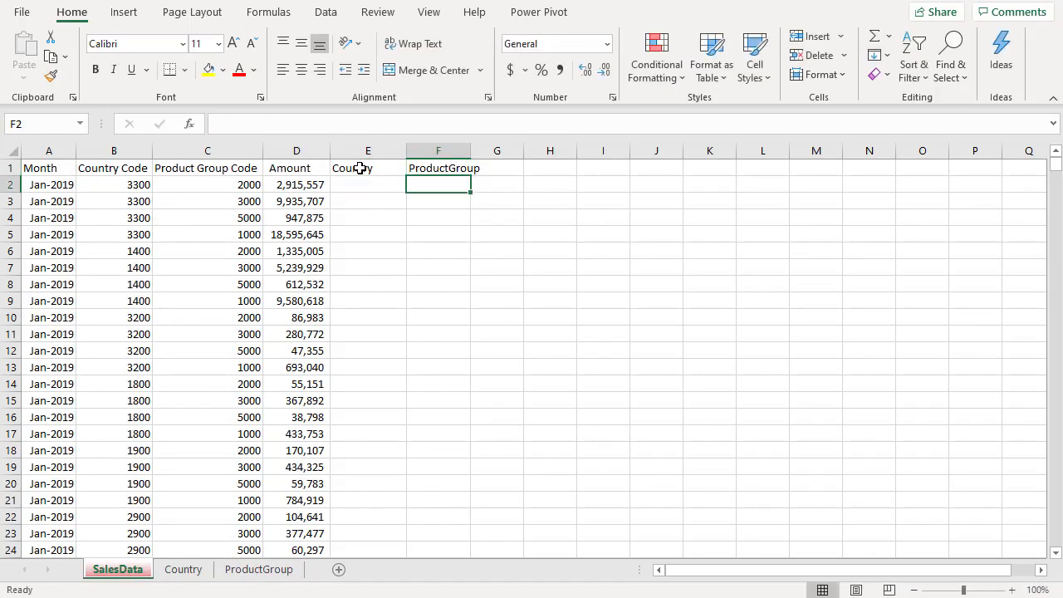
double_click(469, 150)
Enter =VLOOKUP($B2,Countries,2,0) in E2 to look up the country name from the country code.
click(362, 185)
text(=vloo)
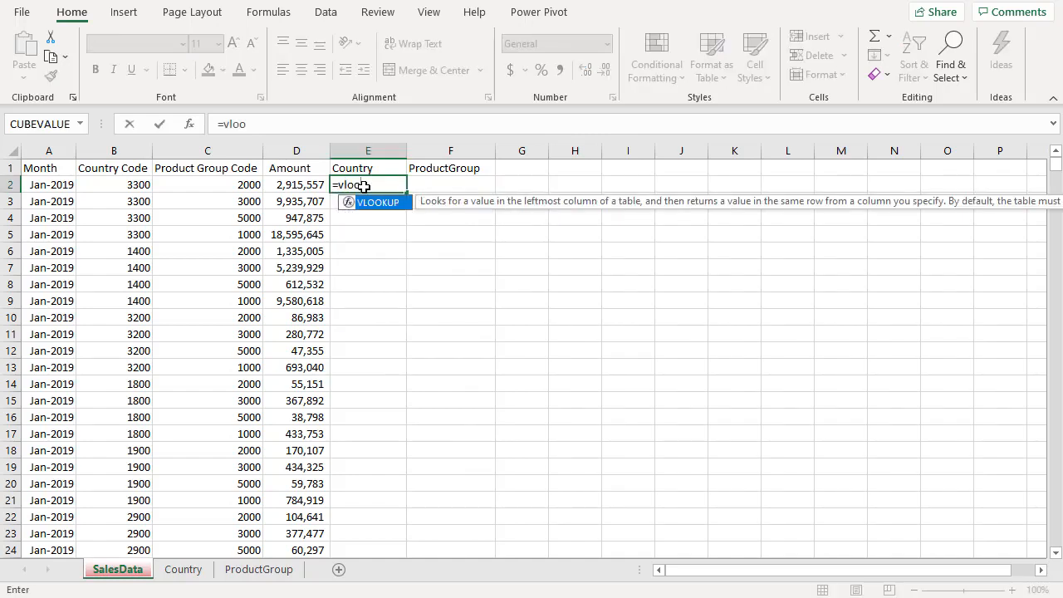
key(Tab)
click(105, 185)
key(F4)
key(F4)
key(F4)
text(,)
key(F3)
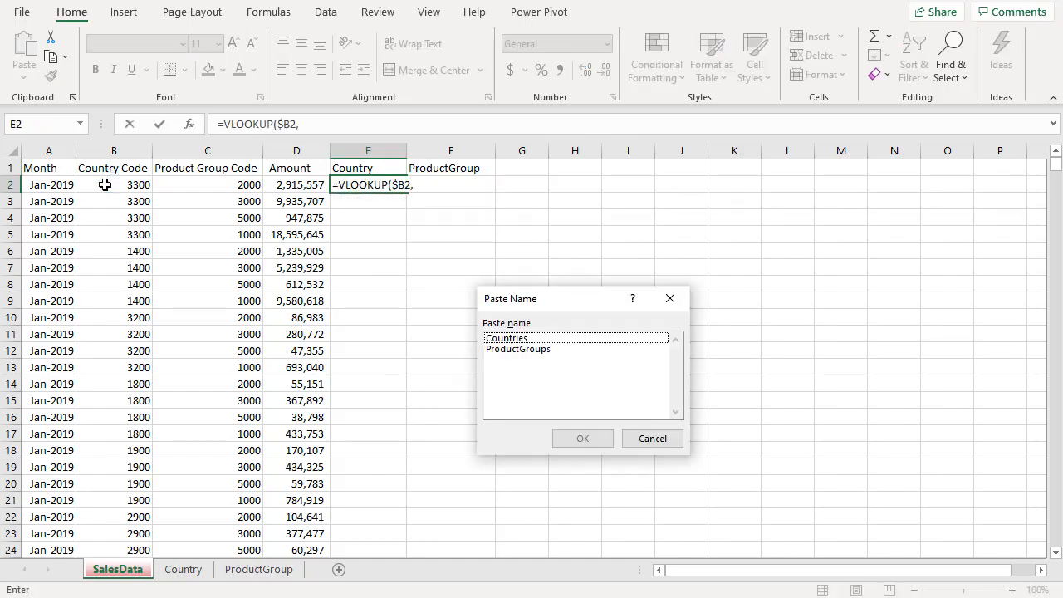
key(Return)
text(,2,0))
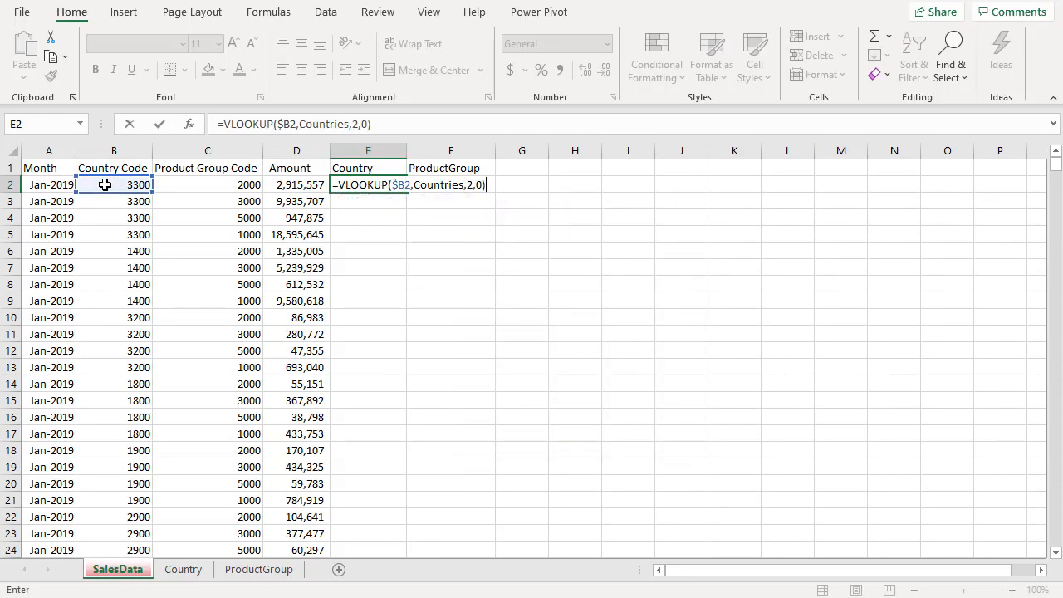
key(Return)
Enter =VLOOKUP($C2,ProductGroups,2,0) in F2 to look up the product group name from its code.
click(434, 185)
text(=vl)
key(Tab)
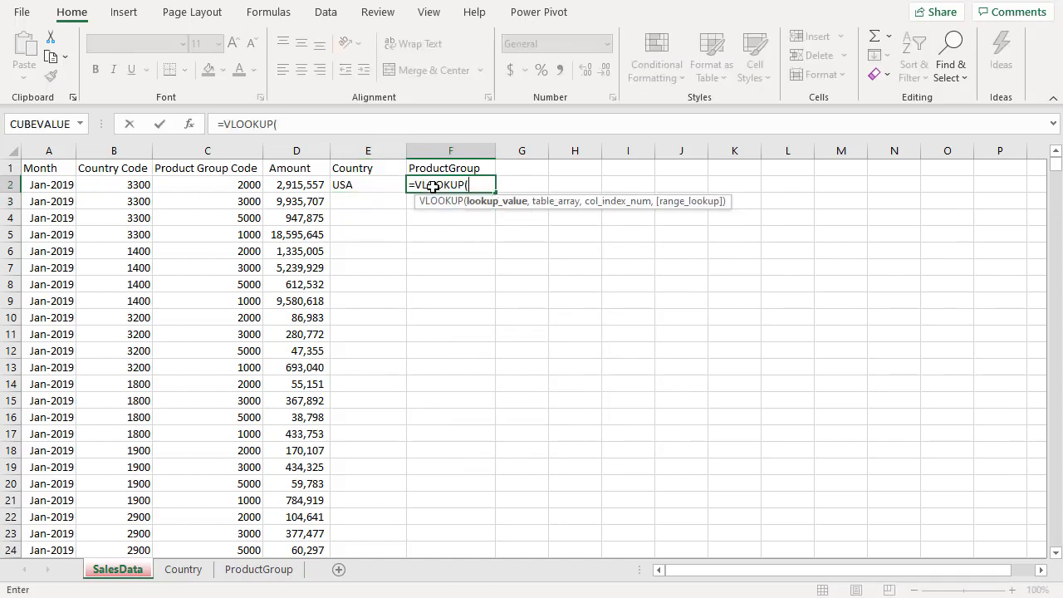
click(241, 186)
key(F4)
key(F4)
key(F4)
text(,)
key(F3)
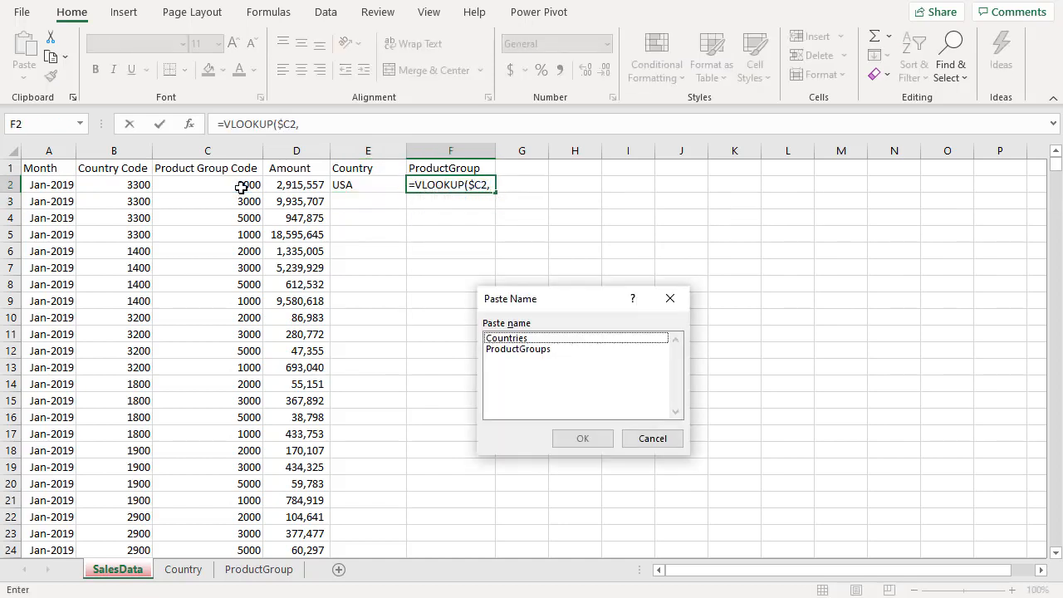
key(Down)
key(Return)
text(,2,0))
key(Return)
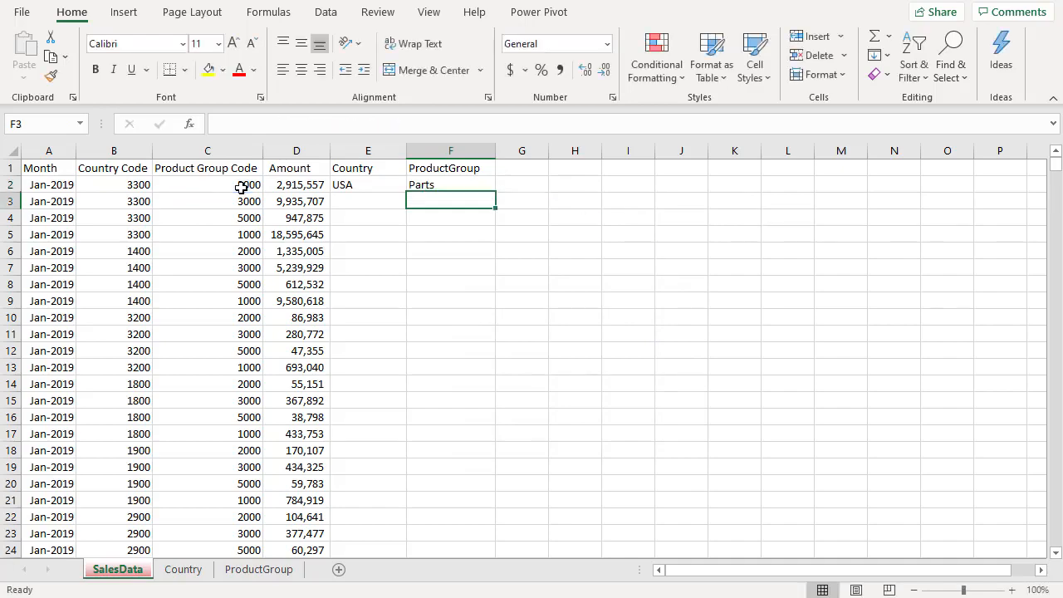
Fill the lookup formulas in E2:F2 down through all rows of the sales data.
click(391, 185)
drag(391, 185, 462, 184)
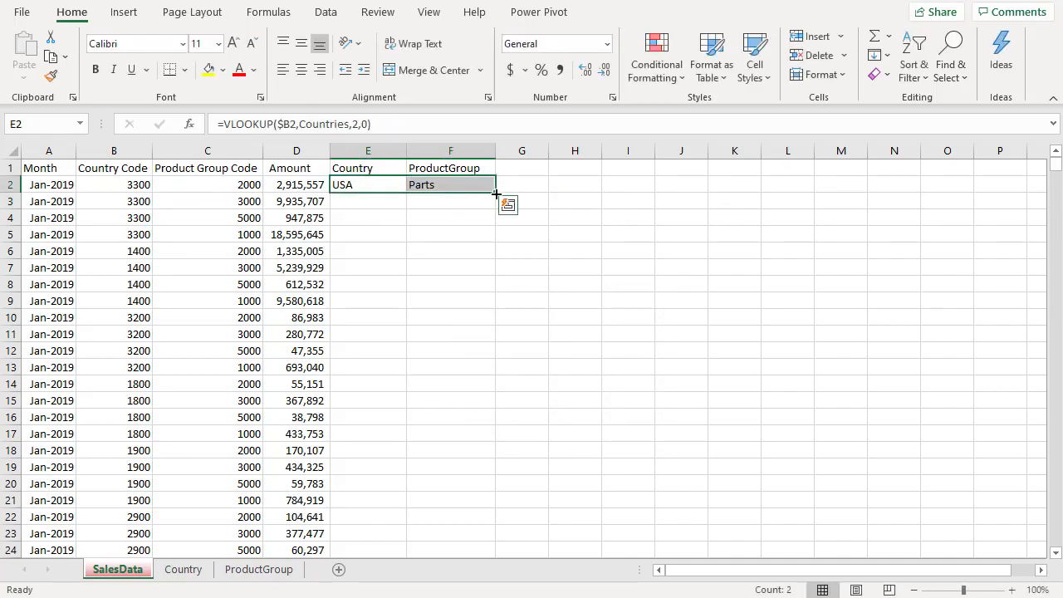
double_click(495, 192)
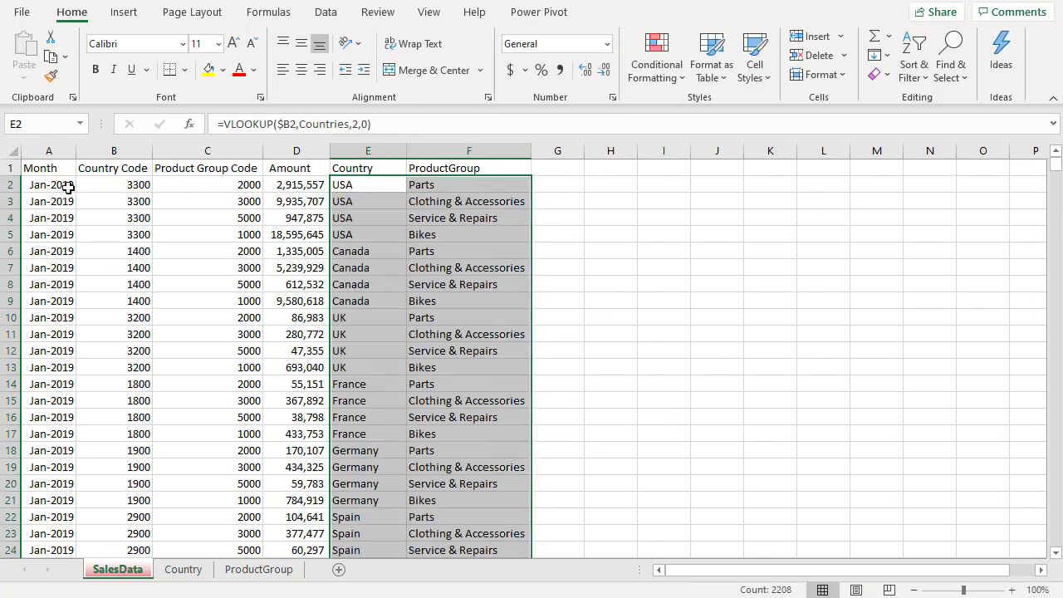
Create a PivotTable from the sales data range A1:F1105, placed on the existing SalesData sheet at H1.
click(68, 184)
key(alt+n)
key(v)
click(464, 425)
click(603, 165)
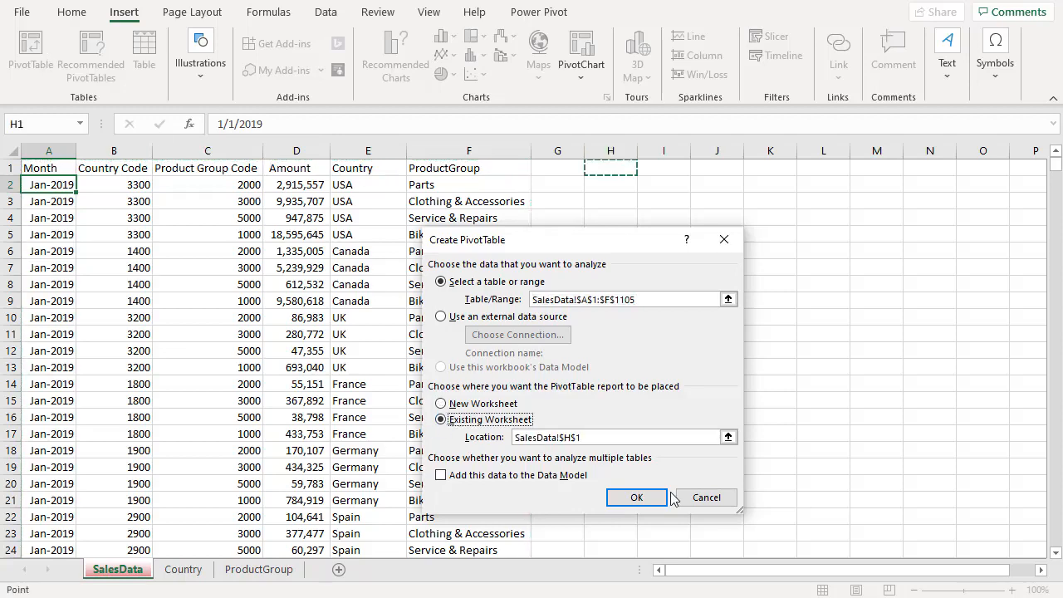
click(645, 498)
Lay out the PivotTable with Country in rows, ProductGroup in columns, Sum of Amount as values and Month as filter, and hide the field list.
drag(559, 265, 565, 384)
click(725, 302)
drag(573, 286, 648, 465)
drag(570, 302, 674, 380)
click(724, 302)
click(724, 178)
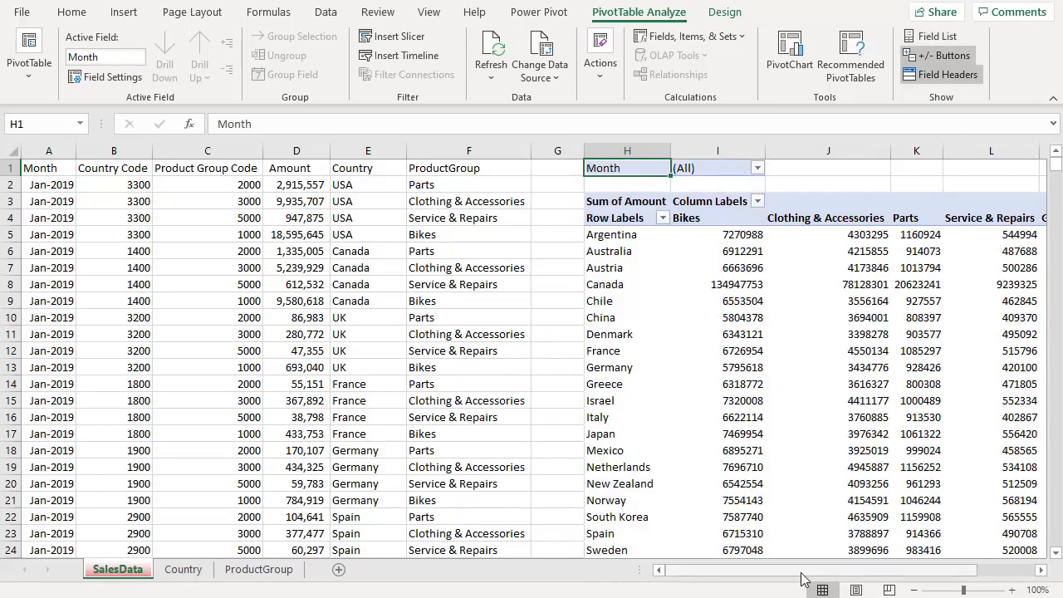
Filter the PivotTable's Month field to a single month.
scroll(631, 249, right, 2)
click(626, 167)
click(479, 281)
click(526, 377)
Format the PivotTable's amounts in comma style with no decimal places.
drag(583, 237, 946, 454)
click(71, 11)
click(558, 70)
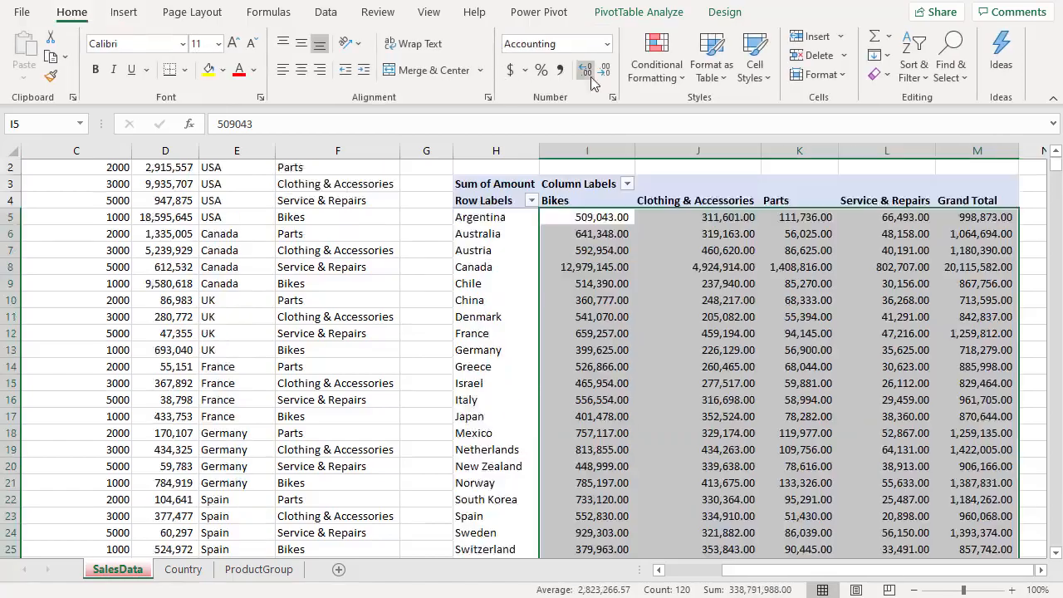
click(604, 70)
click(604, 70)
click(579, 171)
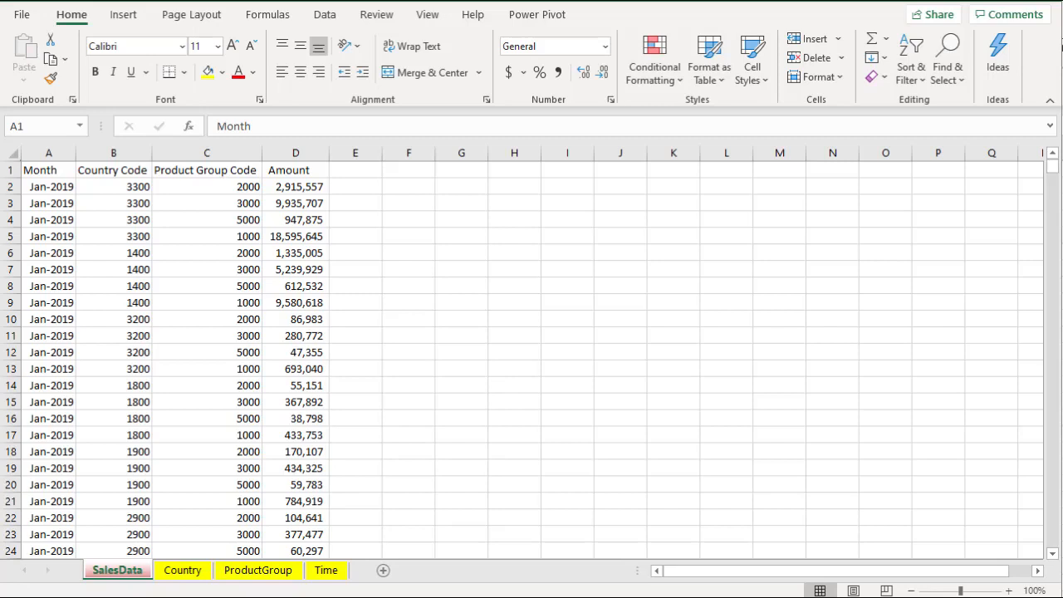
Convert the sales data range A1:D1105 into a table with headers and name it SalesData.
click(51, 172)
click(123, 14)
click(144, 55)
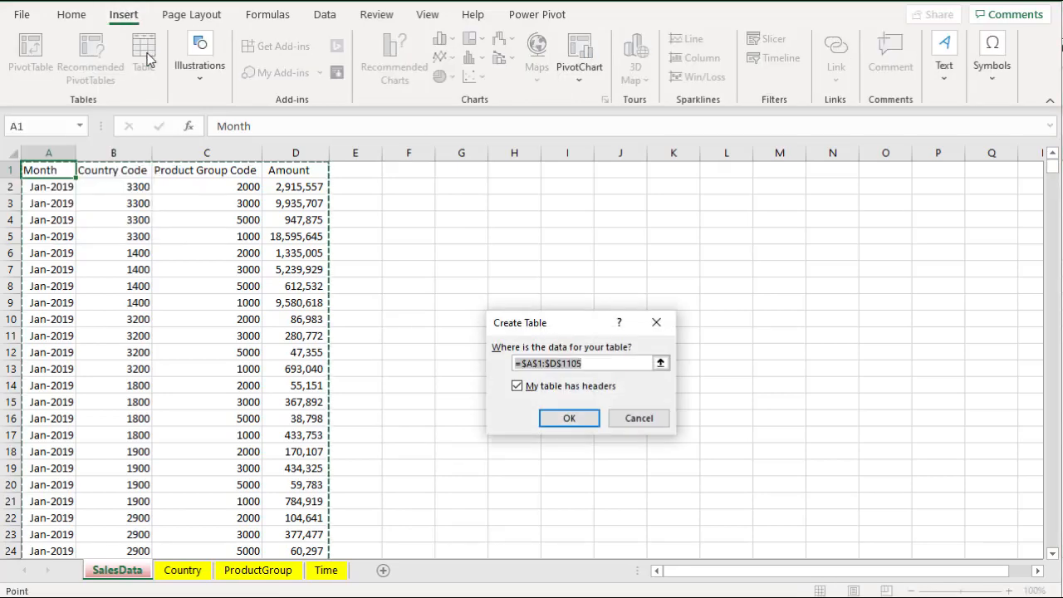
click(568, 417)
click(48, 60)
text(Sa)
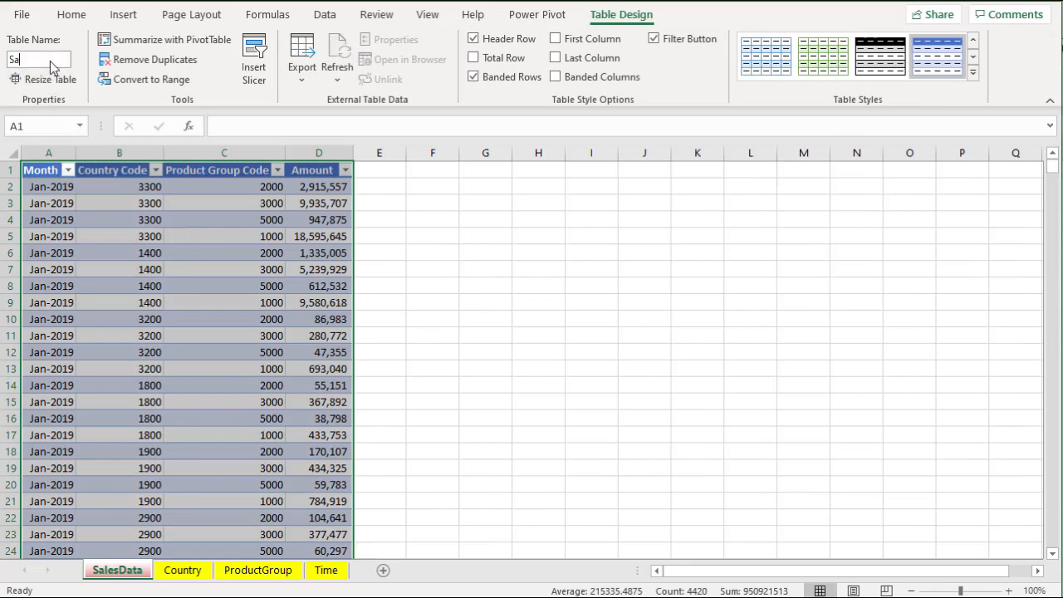
text(lesData)
key(Return)
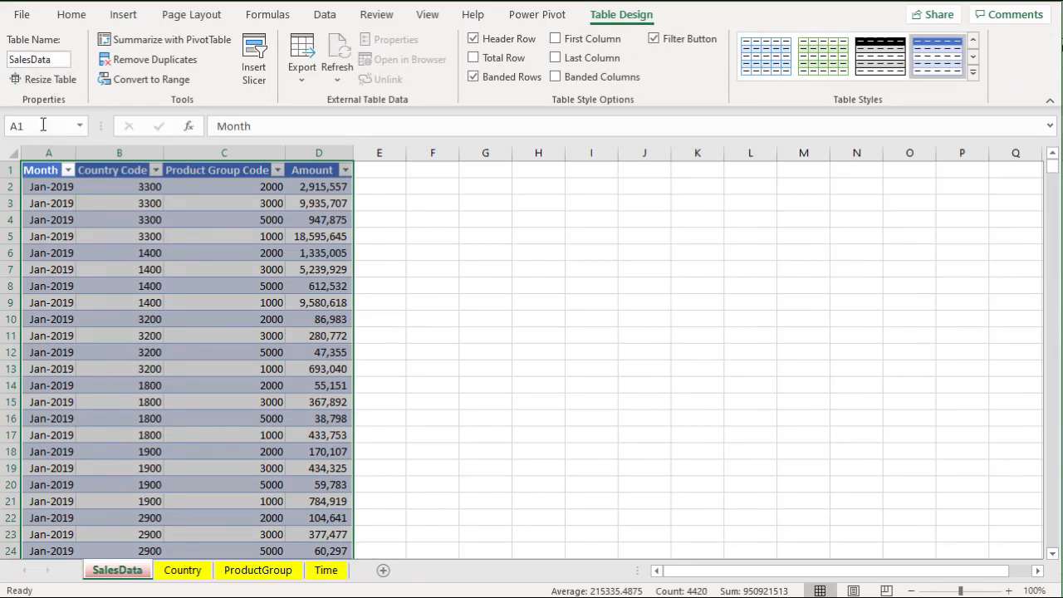
click(40, 171)
Convert the country list on the Country sheet into a table with headers and name it Country.
click(183, 569)
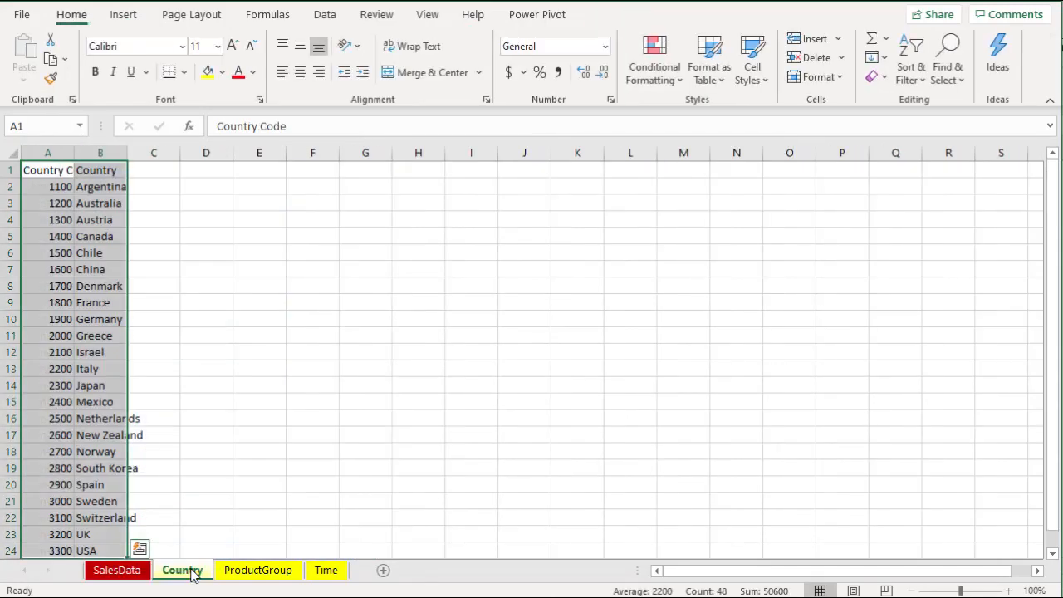
click(40, 173)
click(123, 15)
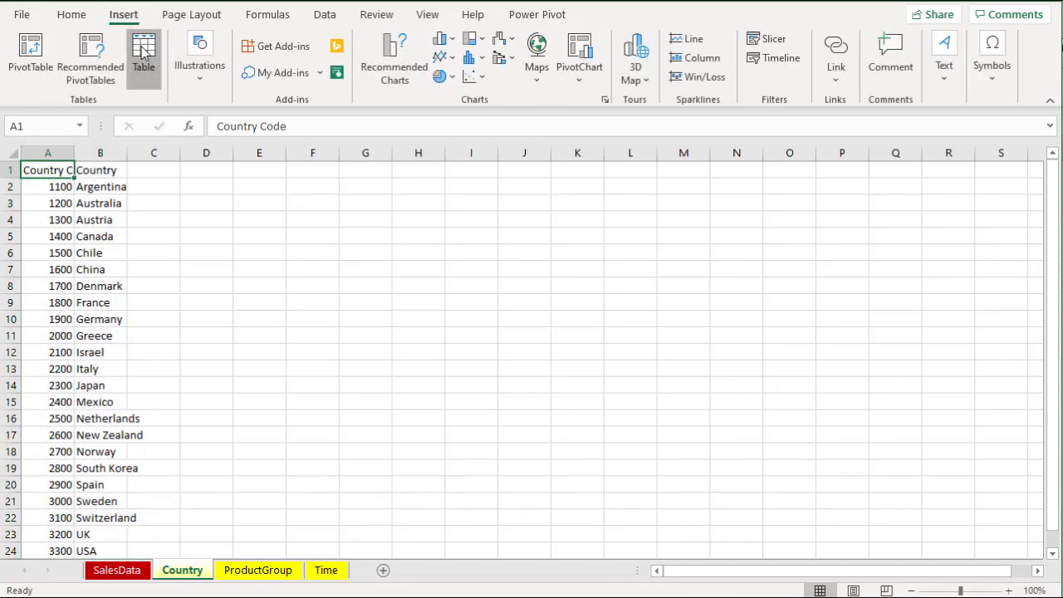
click(143, 52)
click(567, 418)
click(50, 64)
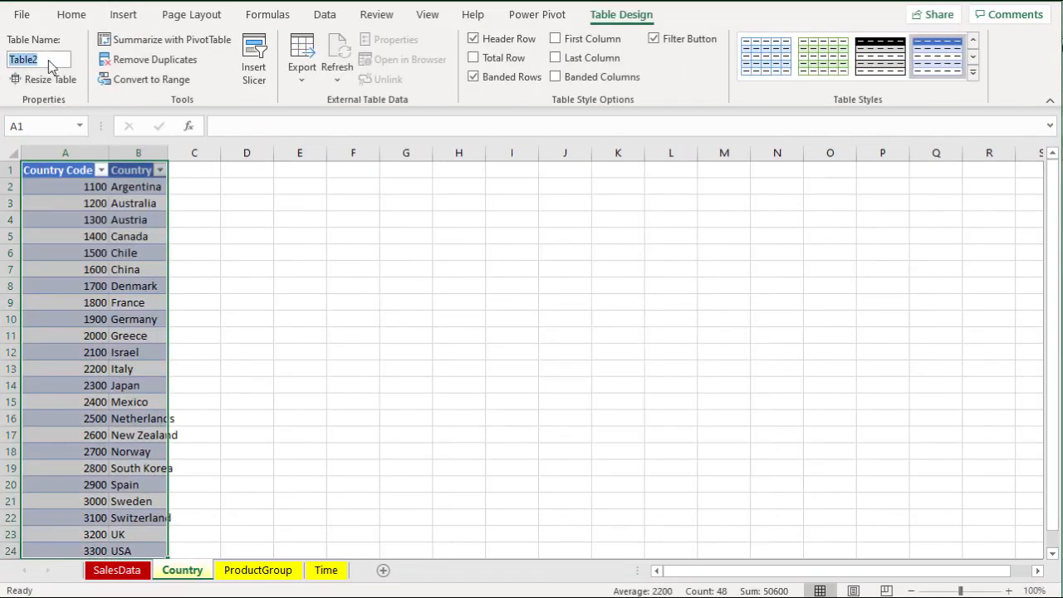
text(Country)
key(Return)
click(68, 171)
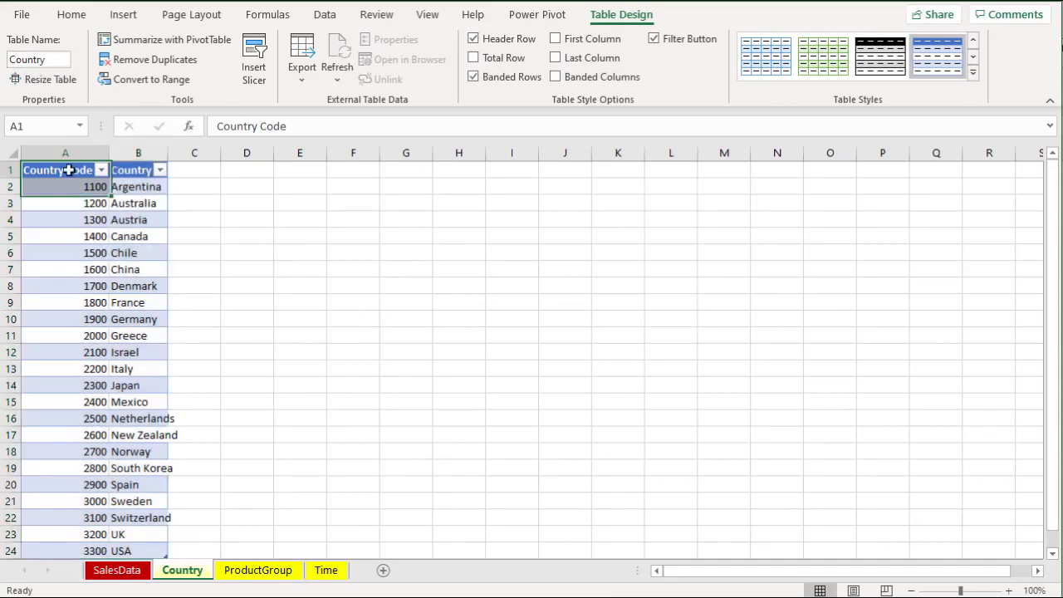
Convert the product group list on the ProductGroup sheet into a table and name it ProductGroup.
click(257, 569)
click(123, 14)
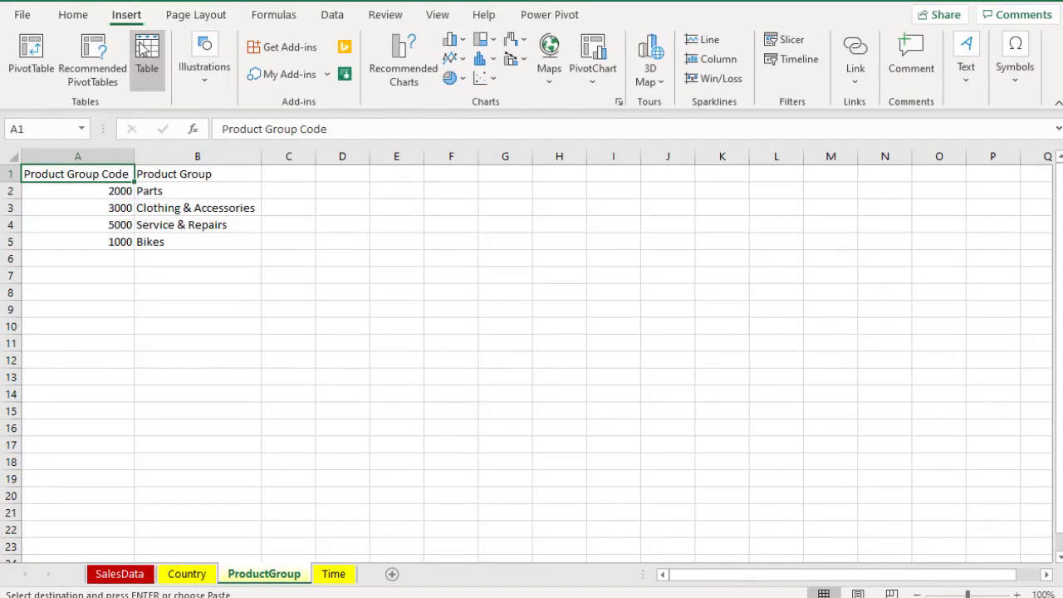
click(142, 48)
click(573, 427)
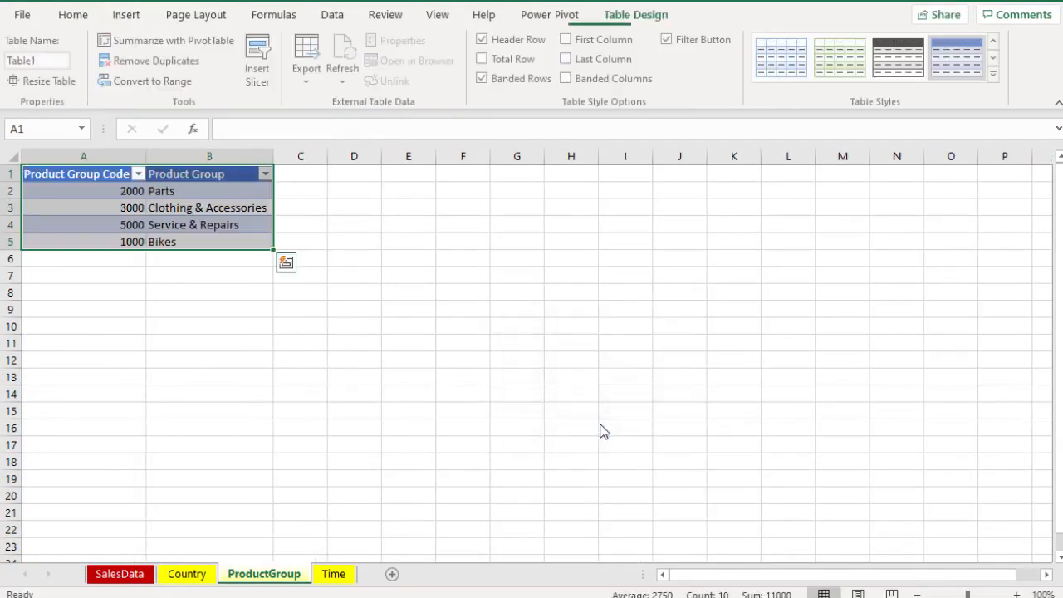
click(44, 58)
key(BackSpace)
text(ProductG)
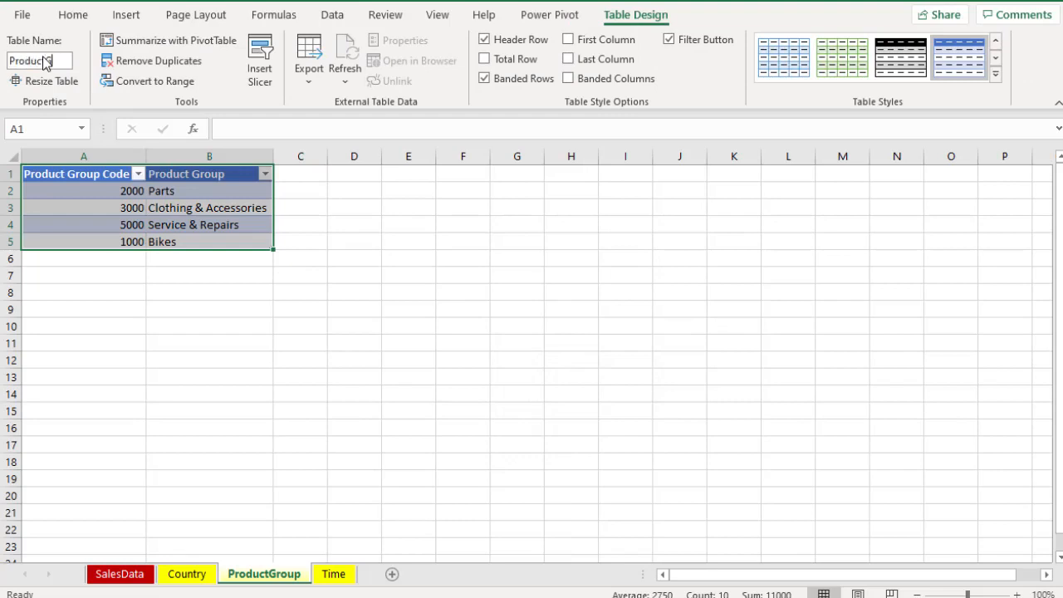
text(roup)
key(Return)
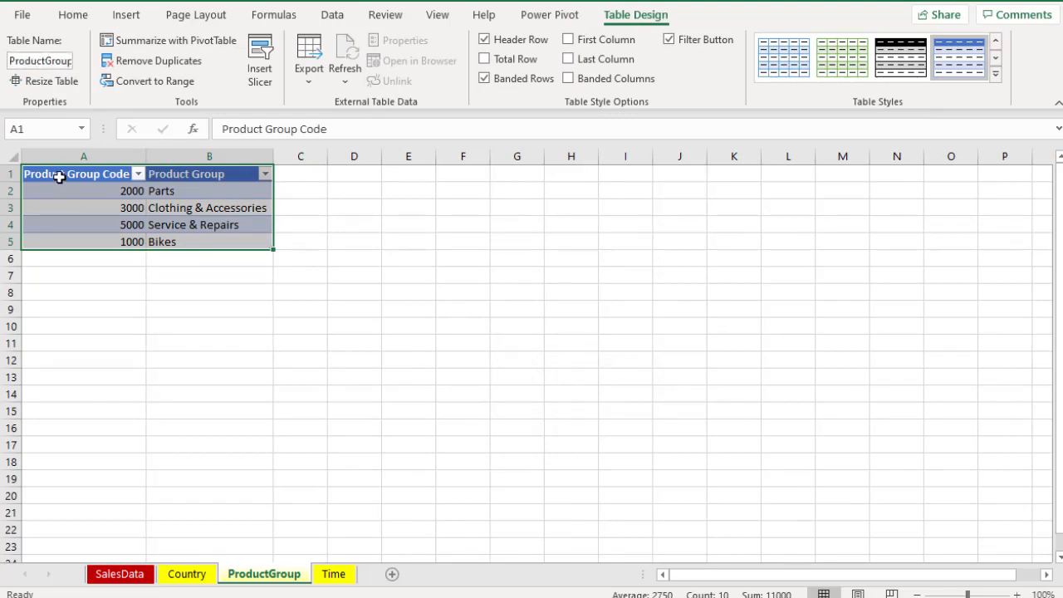
Convert the month list A1:A13 on the Time sheet into a table with headers and name it Time.
click(334, 572)
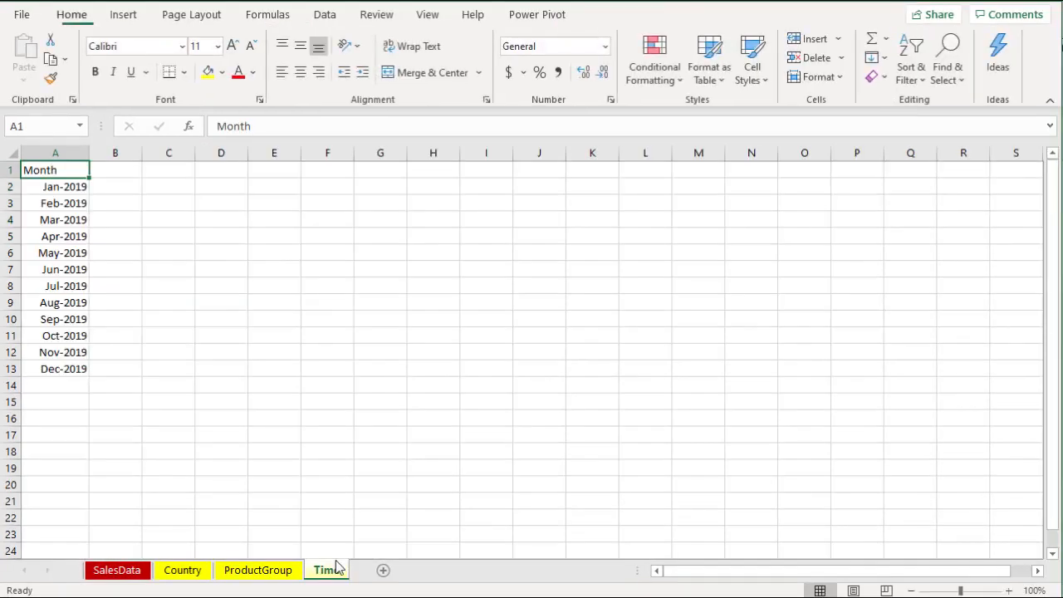
click(124, 15)
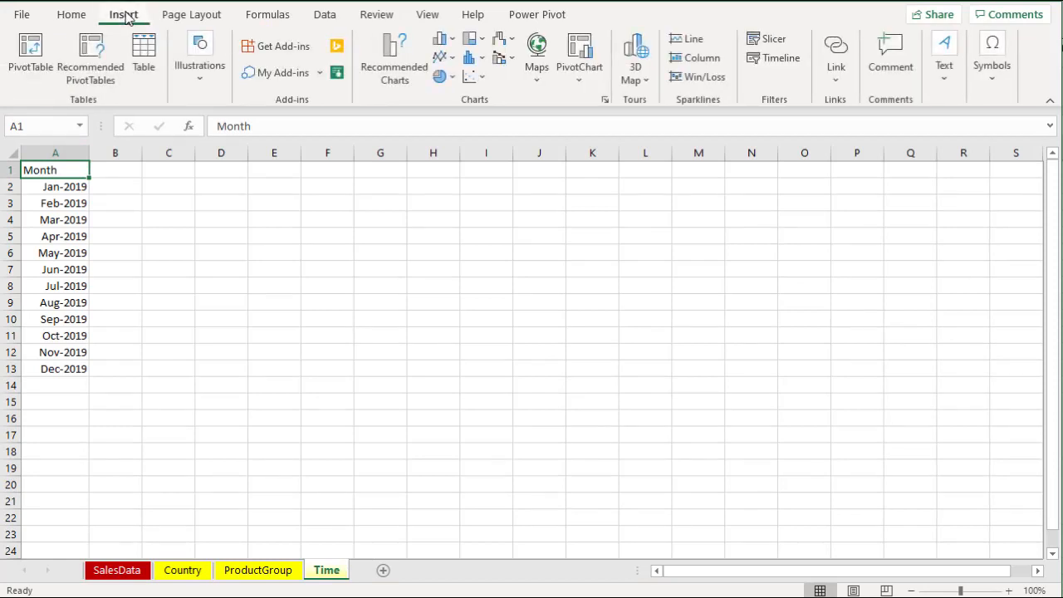
click(137, 55)
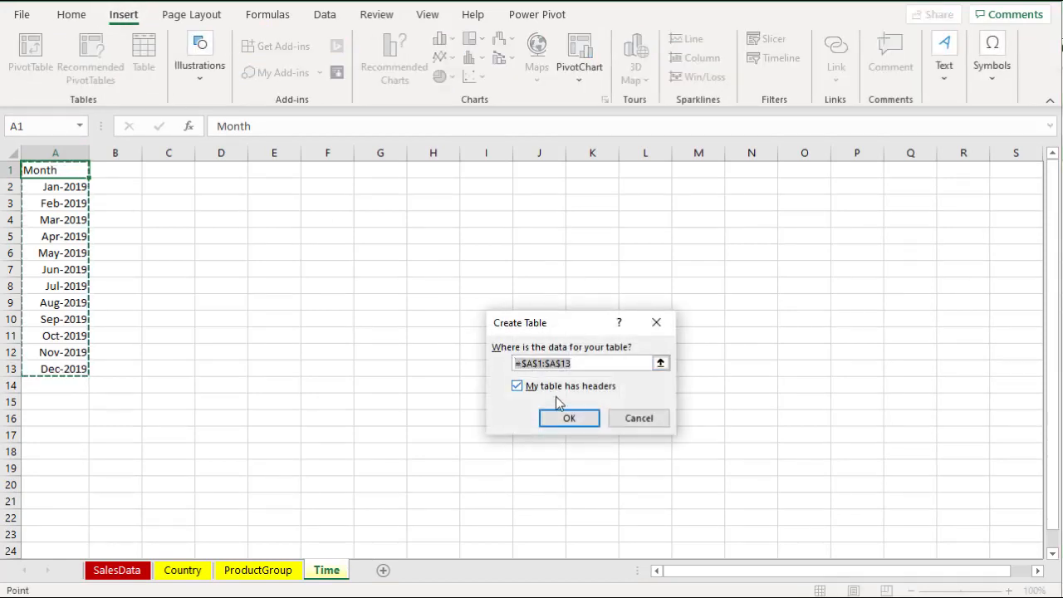
click(576, 422)
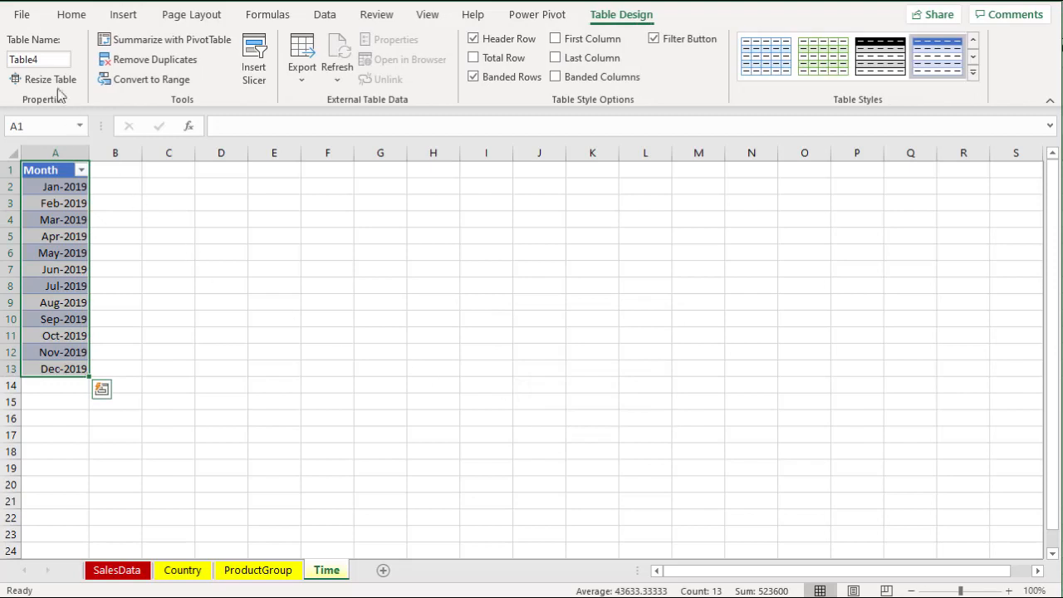
click(45, 62)
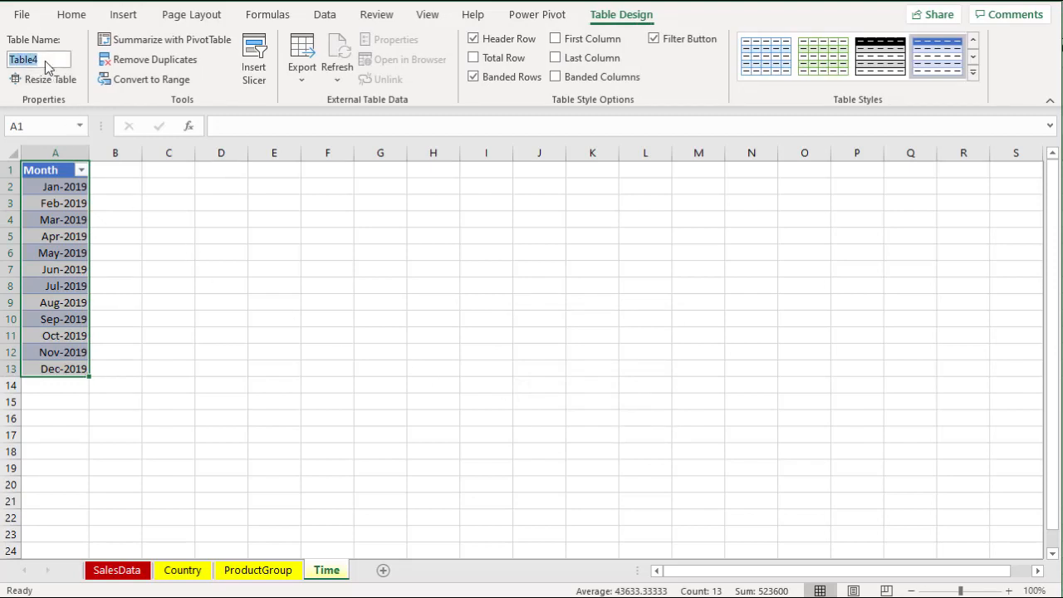
text(Time)
key(Return)
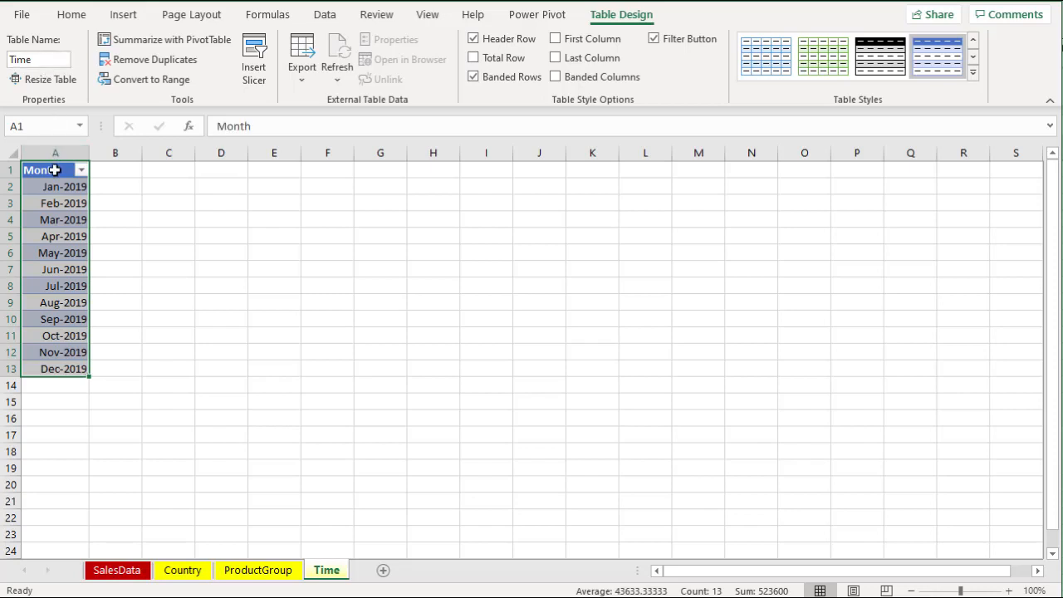
click(54, 170)
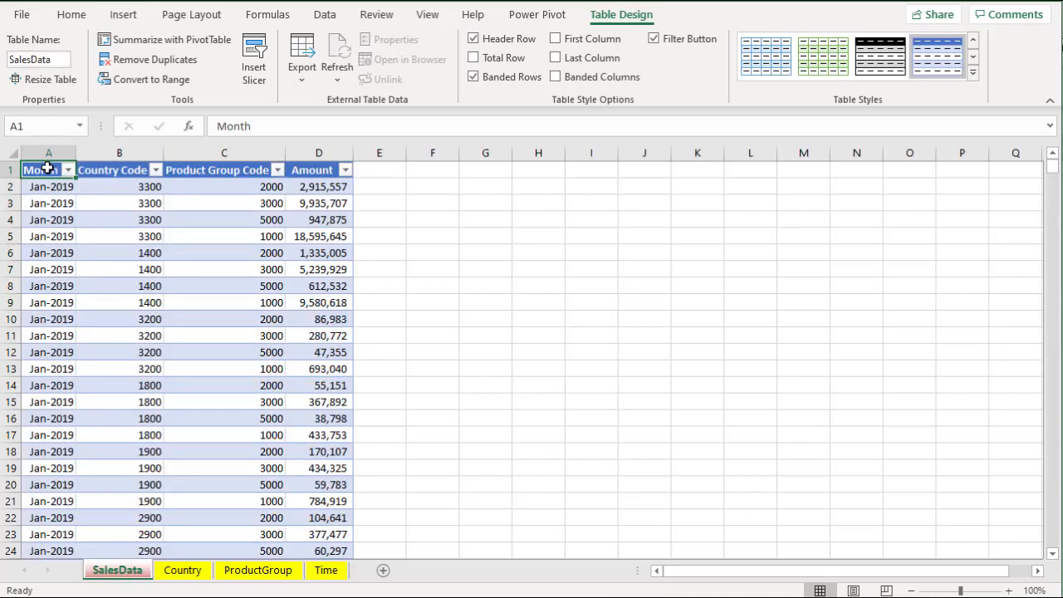
Add the SalesData and Country tables to the workbook's Data Model with Power Pivot.
click(521, 14)
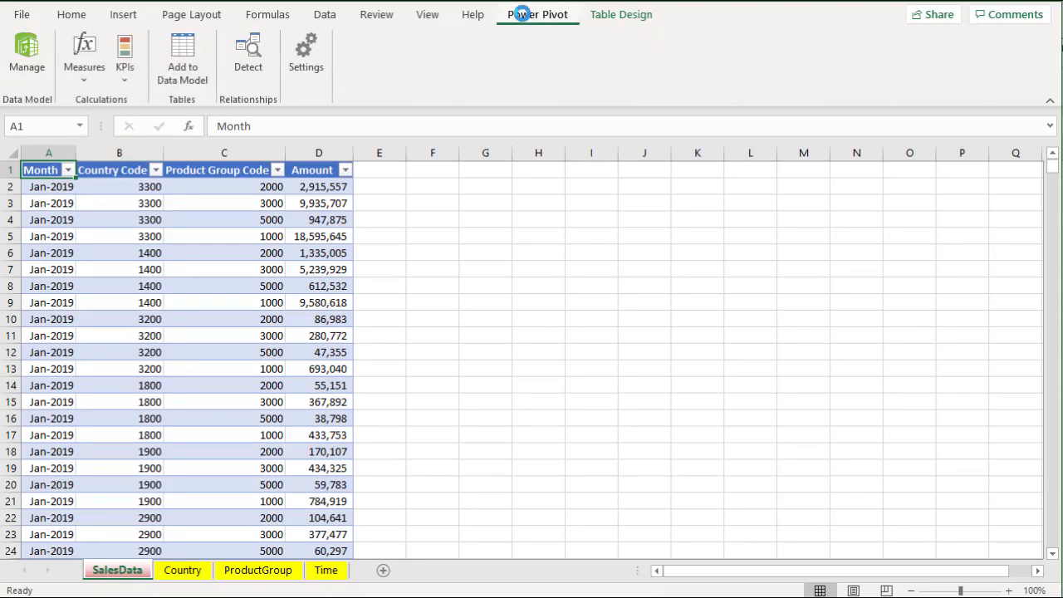
click(176, 53)
click(189, 571)
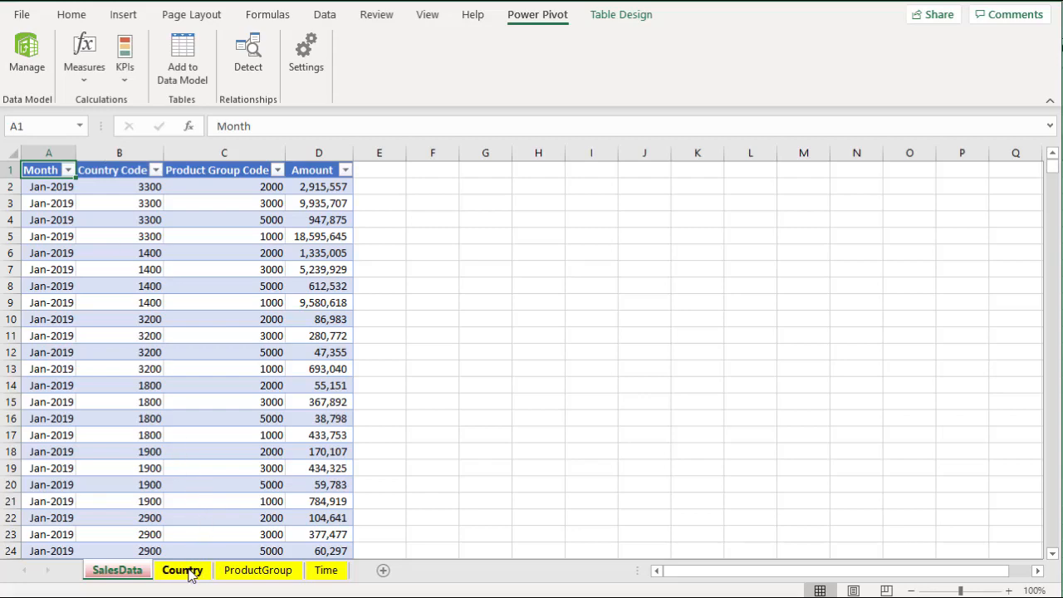
click(181, 59)
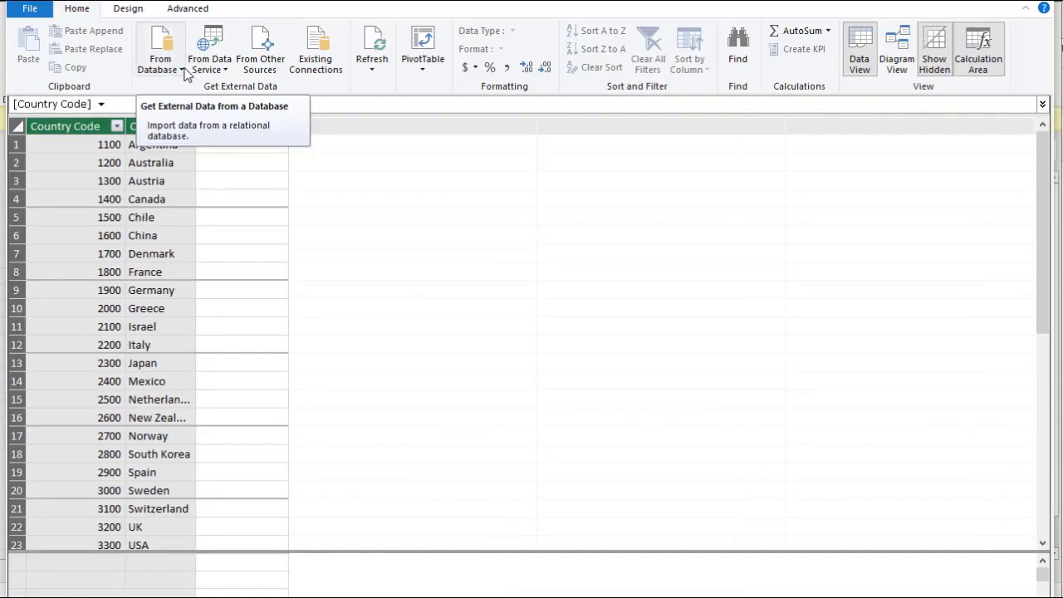
click(50, 1)
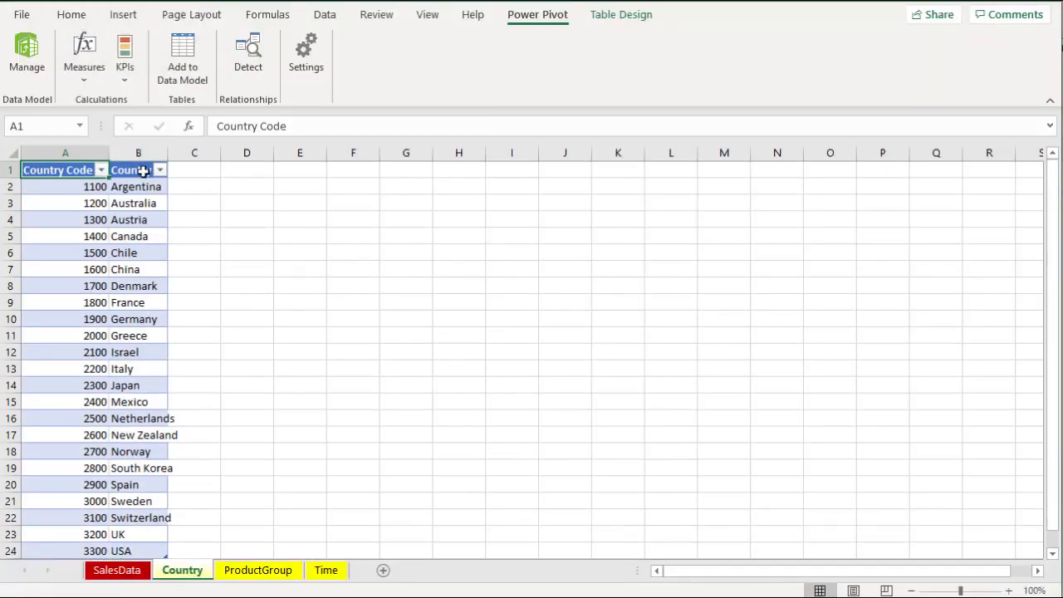
Add the ProductGroup and Time tables to the Data Model.
click(257, 569)
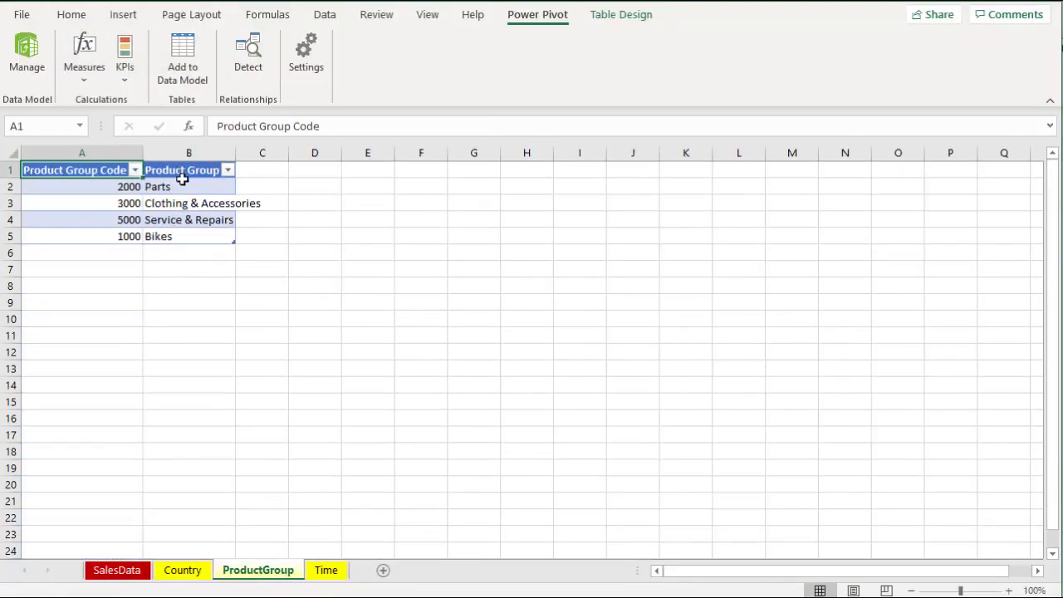
click(182, 60)
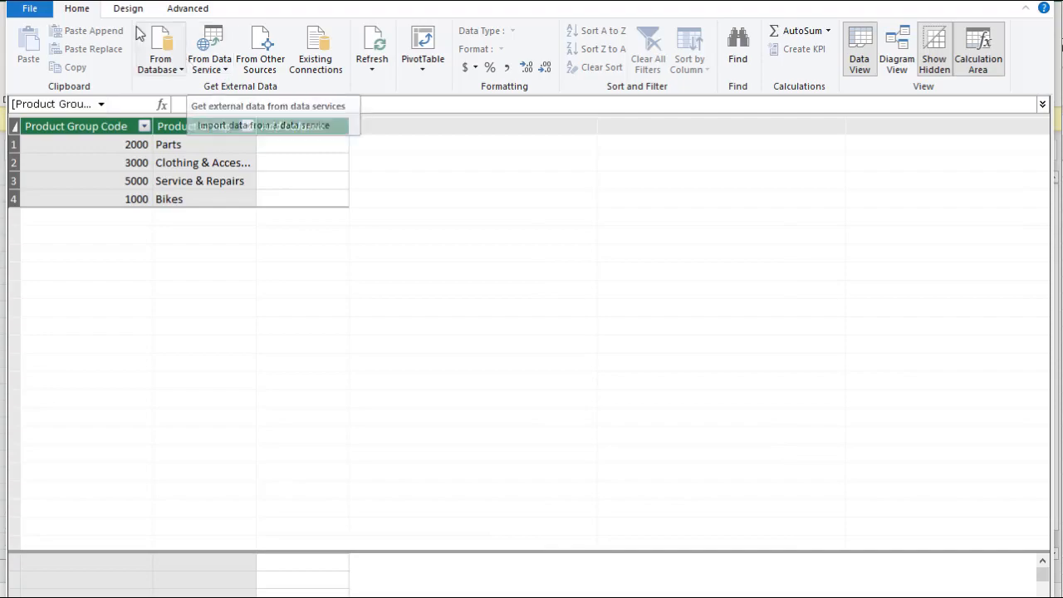
key(alt+Tab)
click(326, 570)
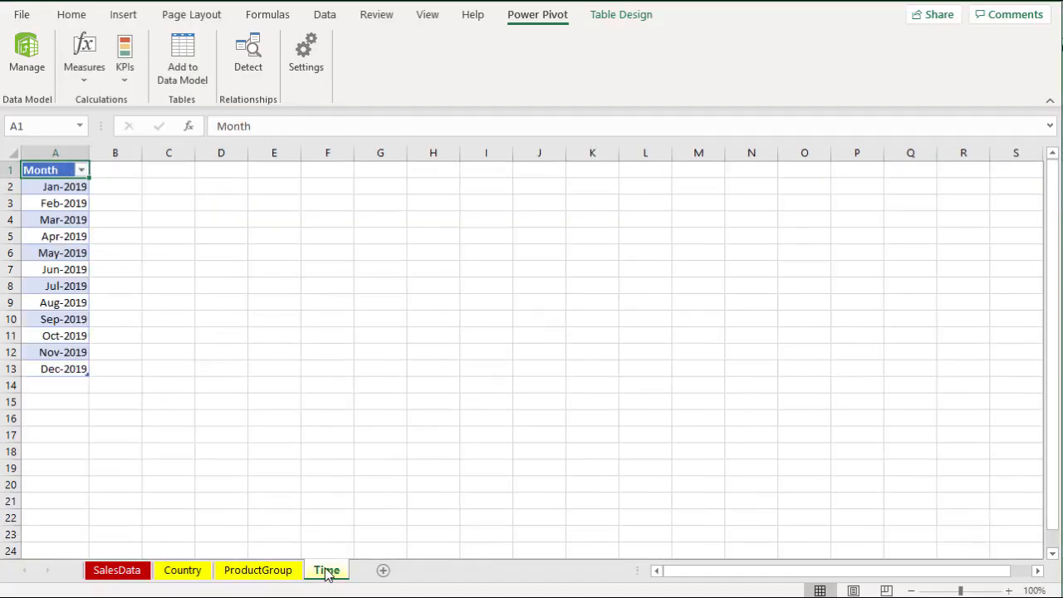
click(176, 52)
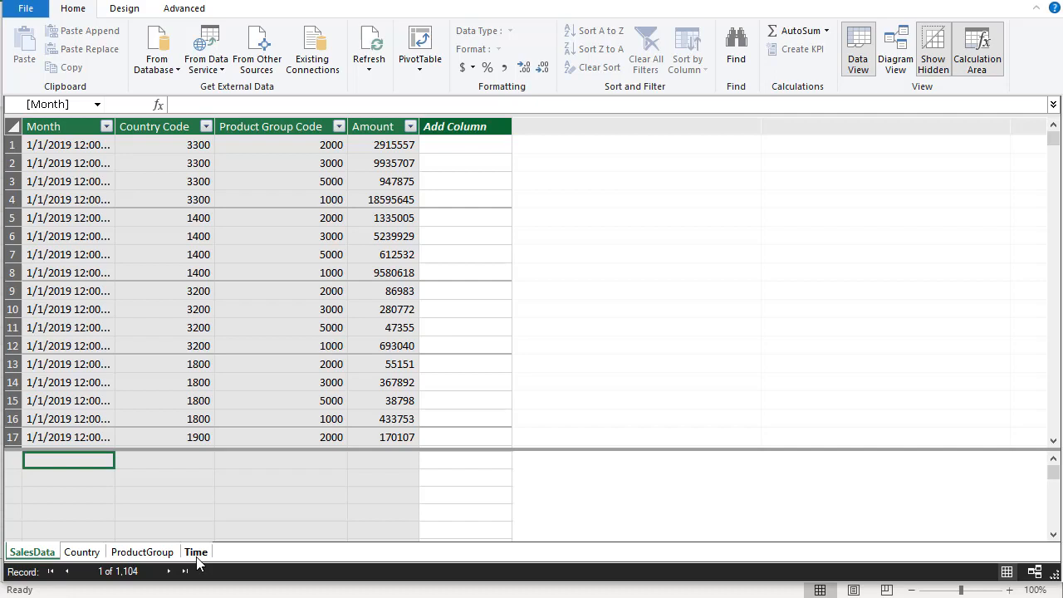
In the model's SalesData table, format the Month column as March 2001 and the Amount column with thousands separators.
click(64, 125)
click(531, 49)
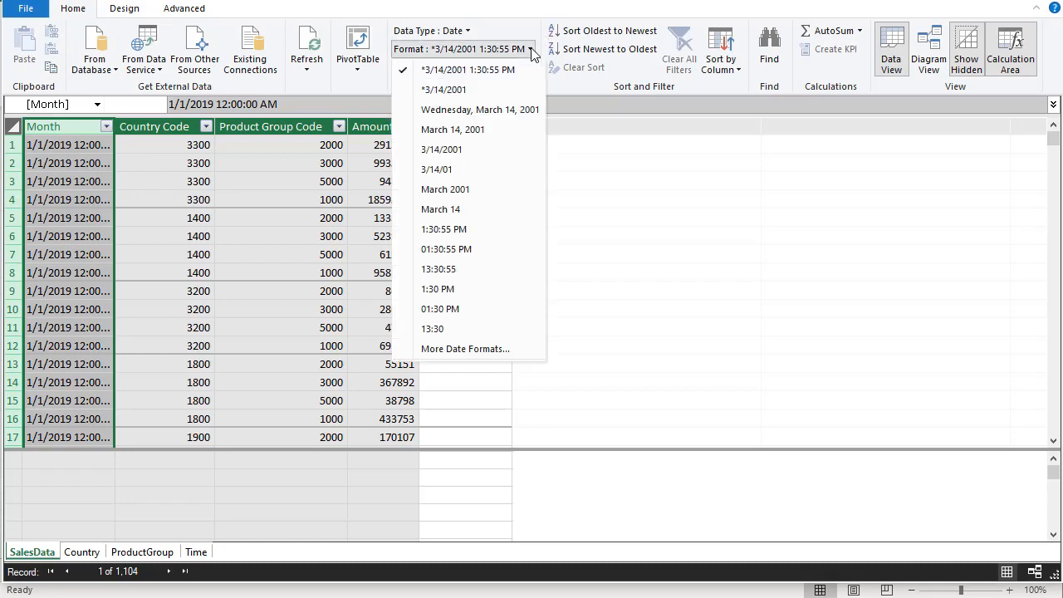
click(456, 190)
click(380, 122)
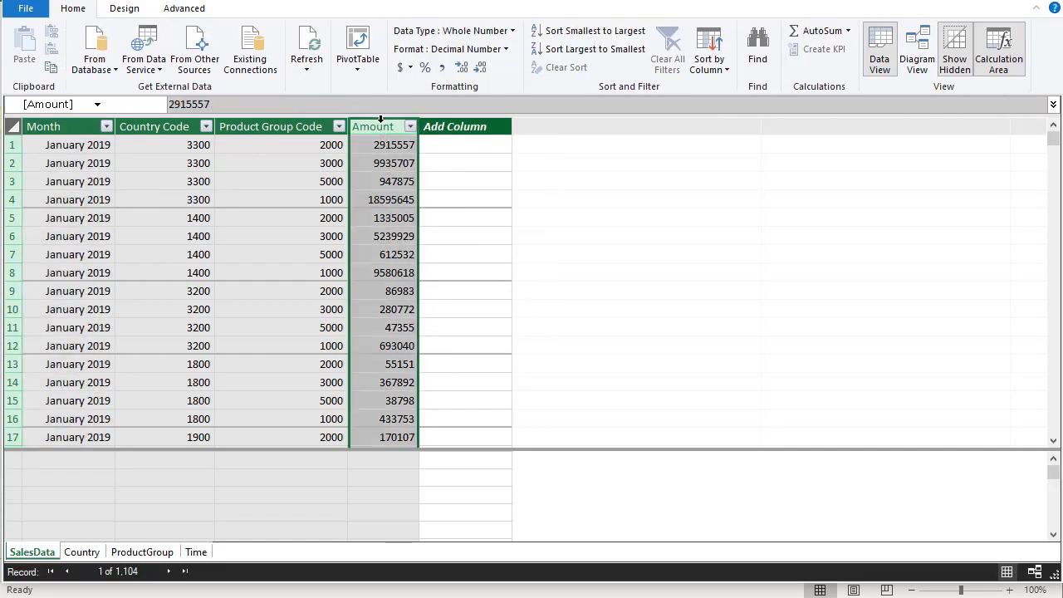
click(441, 67)
Format the Month column of the model's Time table as March 2001.
click(196, 552)
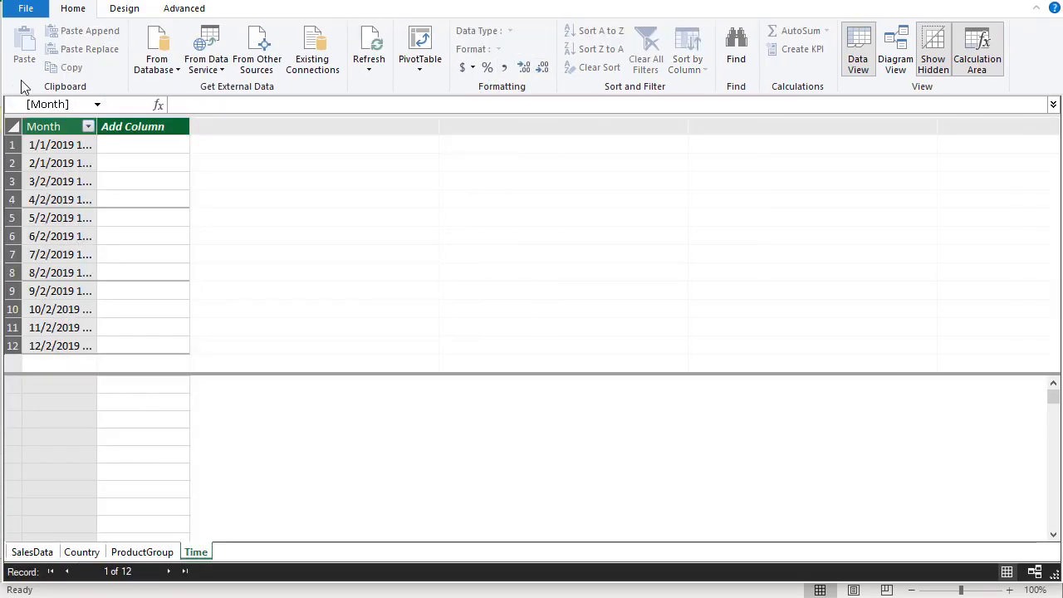
click(51, 125)
click(530, 48)
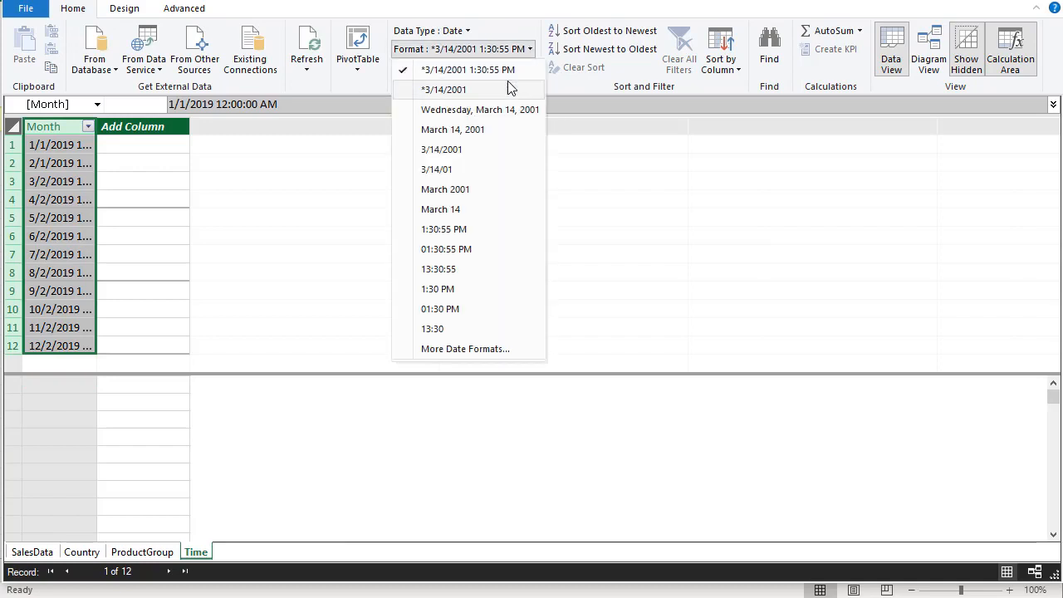
click(447, 190)
click(75, 145)
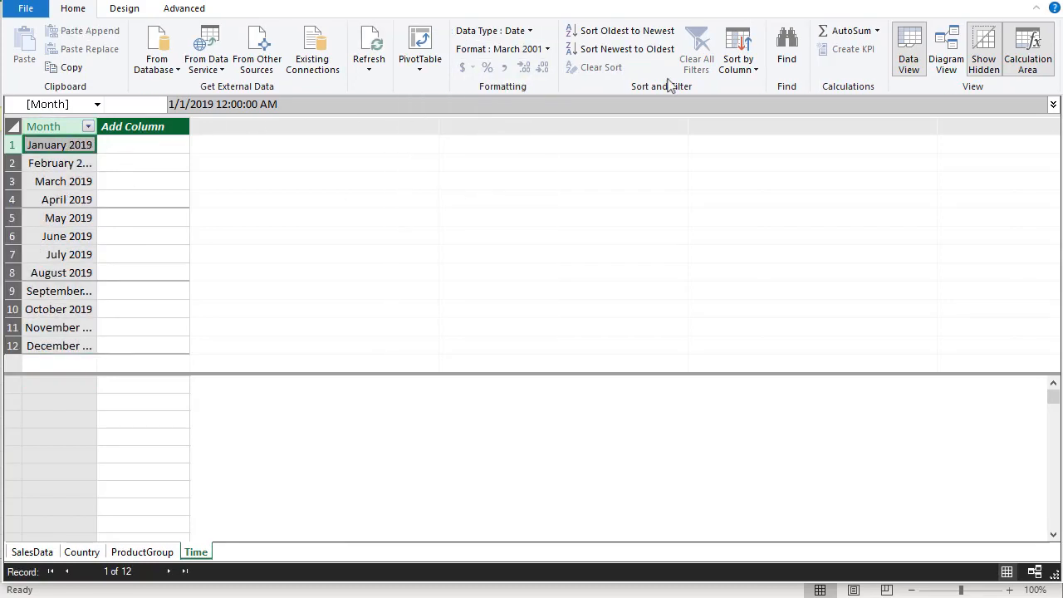
Show the model as a diagram and arrange the Country, ProductGroup and Time tables around a central SalesData table.
click(946, 57)
drag(138, 146, 519, 301)
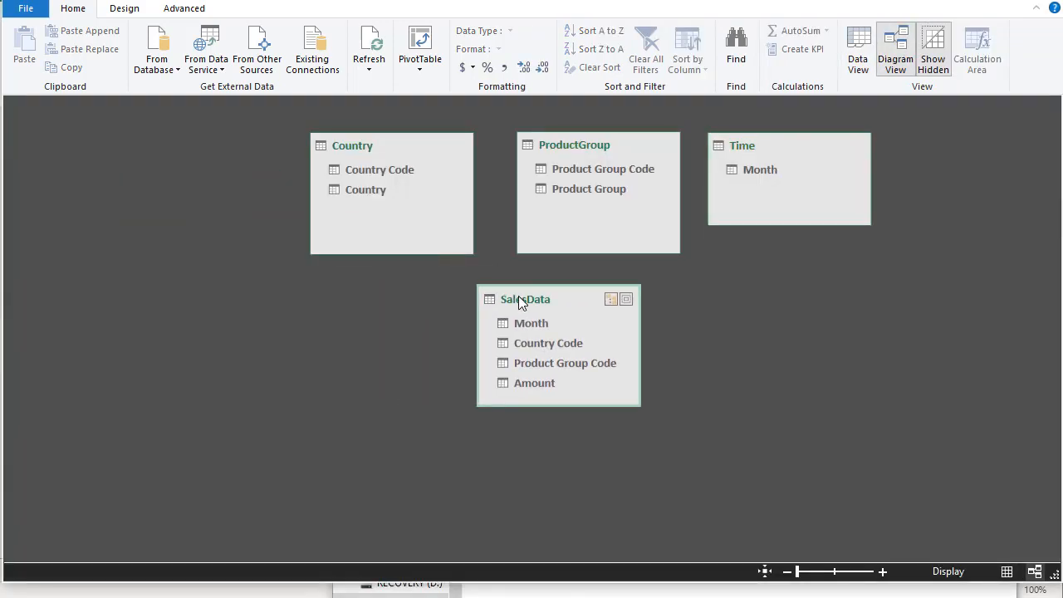
drag(365, 147, 308, 224)
drag(788, 145, 813, 392)
drag(575, 148, 788, 193)
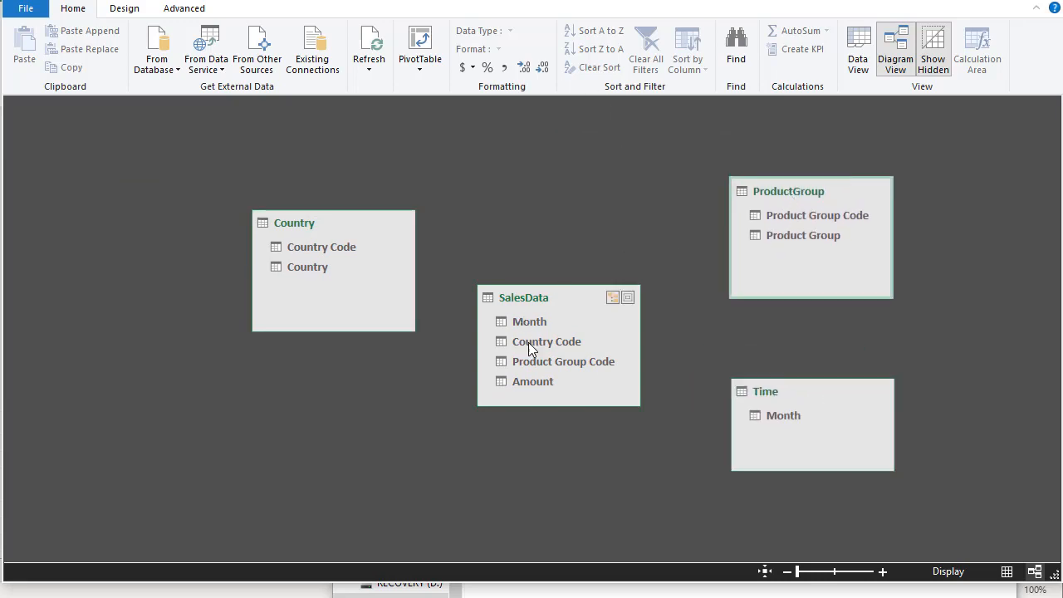
Relate SalesData to Country by Country Code, to ProductGroup by Product Group Code, and to Time by Month.
drag(528, 342, 352, 251)
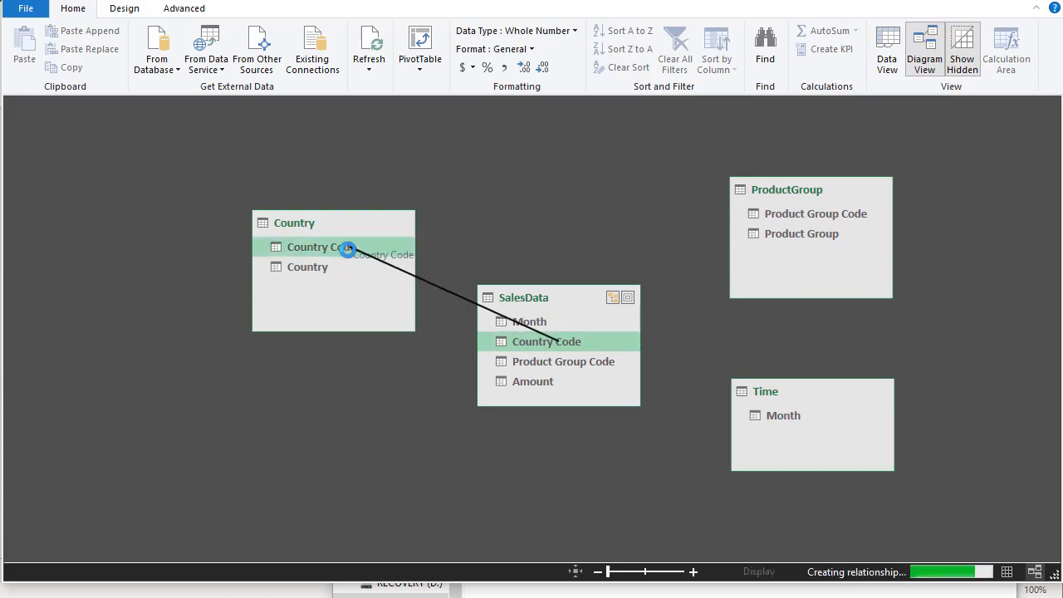
click(595, 362)
mouse_move(595, 362)
mouse_down()
mouse_move(733, 256)
mouse_move(830, 230)
mouse_move(826, 217)
mouse_up()
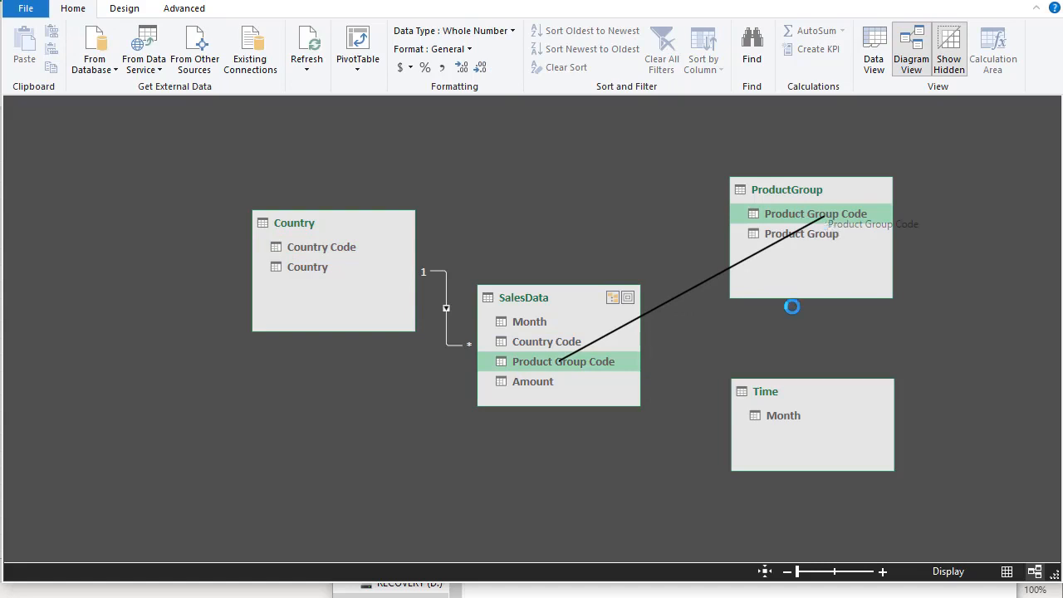
click(535, 328)
drag(535, 328, 795, 422)
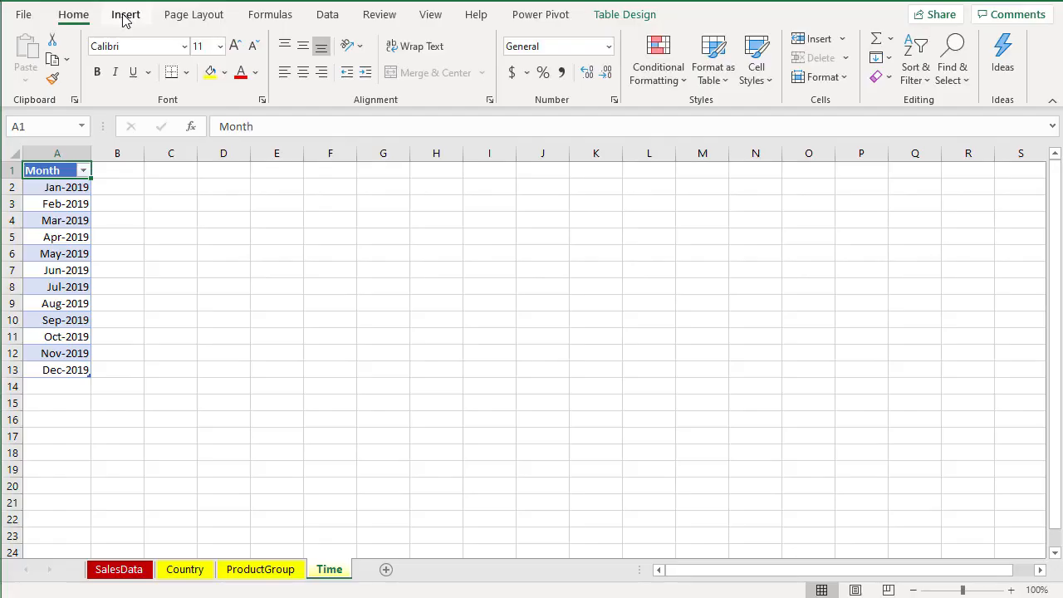
Create a PivotTable on a new worksheet from this workbook's Data Model.
click(126, 15)
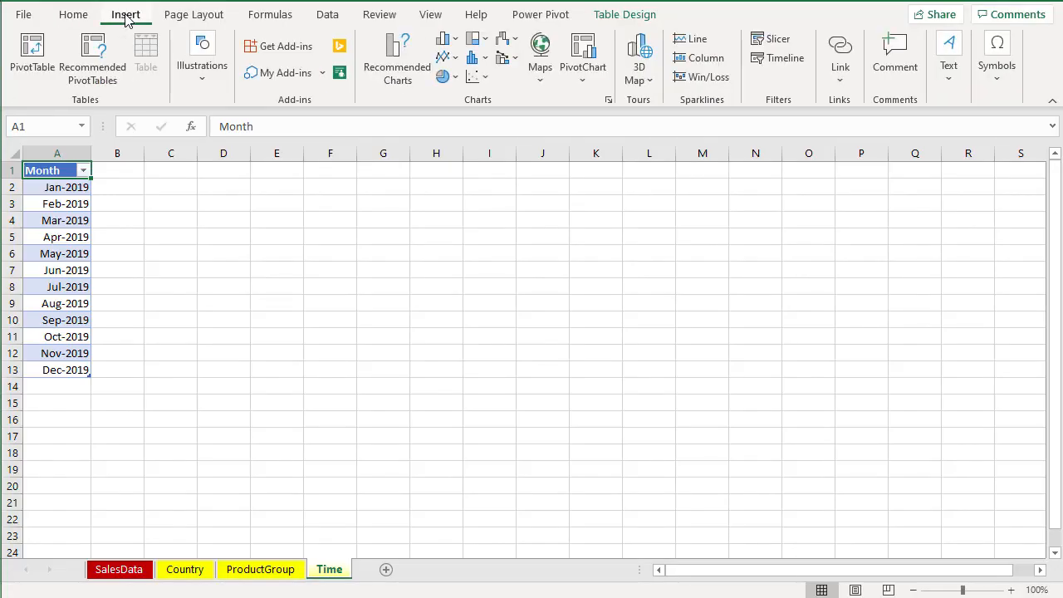
click(32, 59)
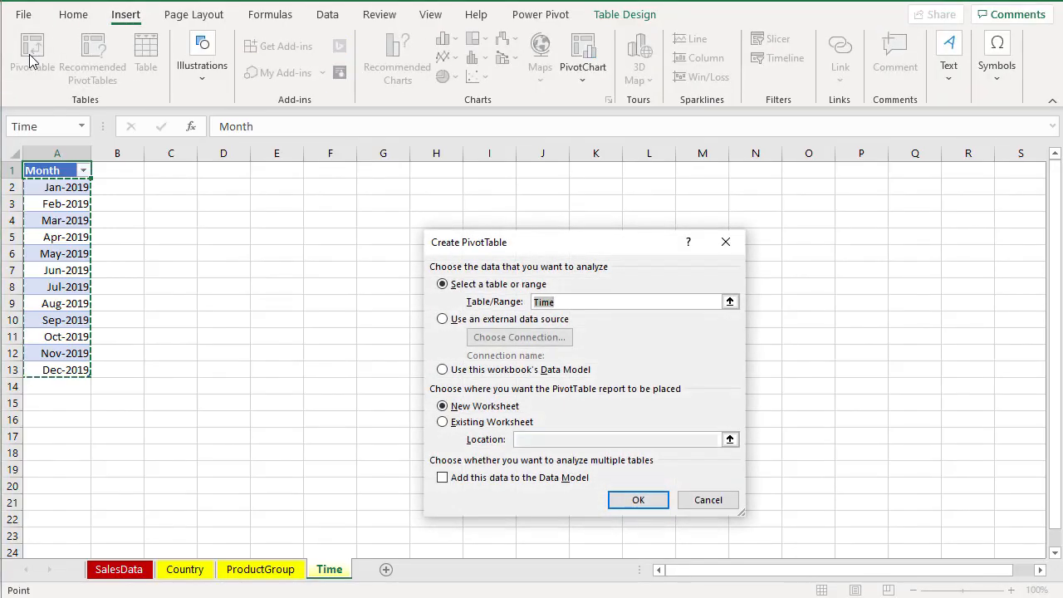
click(444, 370)
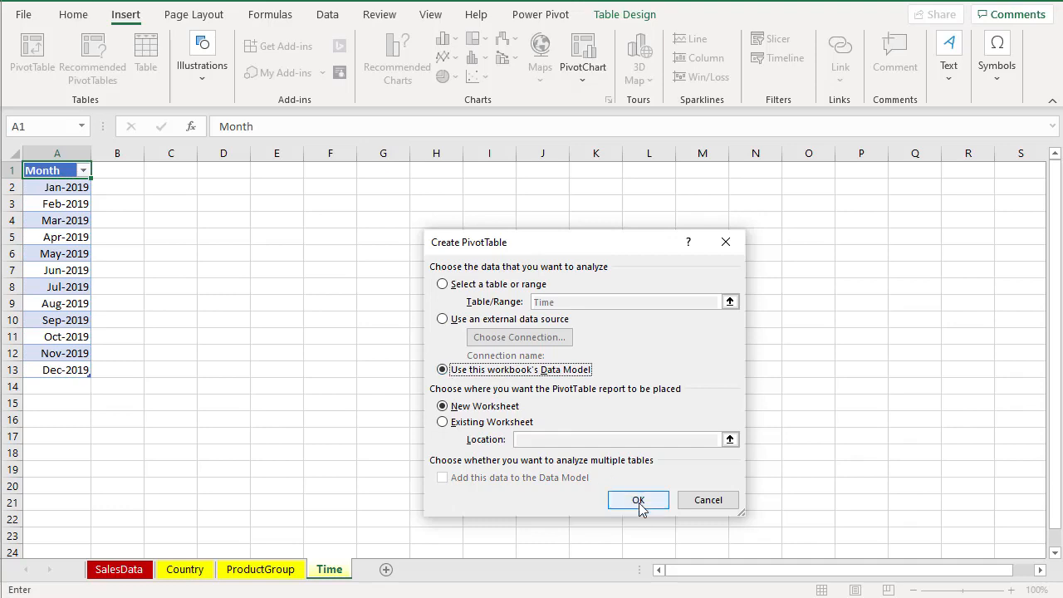
click(638, 498)
Lay out the PivotTable with Country as rows and Product Group from the ProductGroup table as columns.
click(543, 193)
drag(594, 227, 576, 458)
click(544, 239)
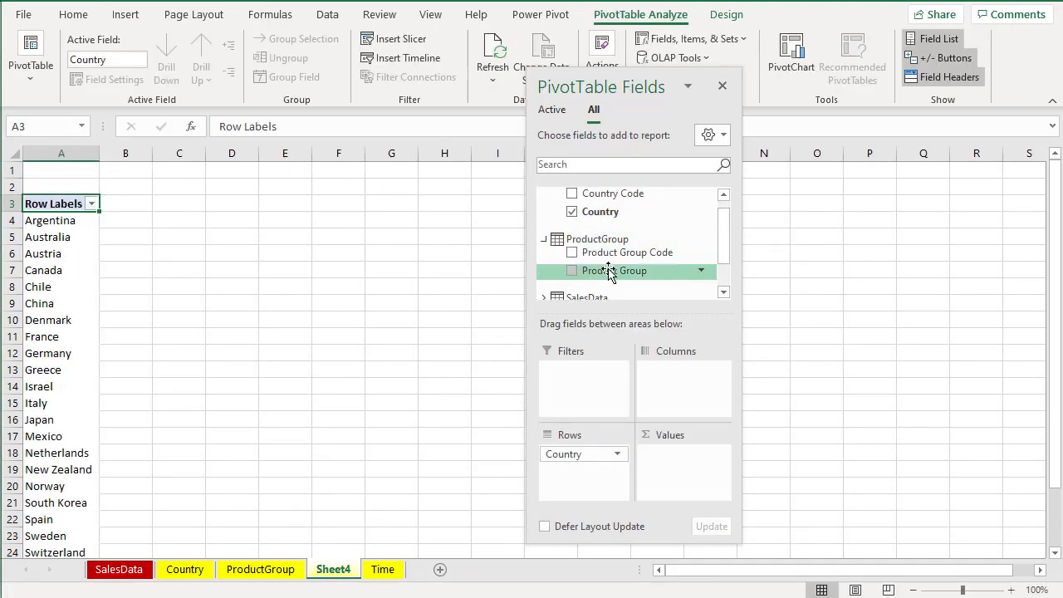
drag(597, 270, 682, 377)
Sum the SalesData Amount as the PivotTable values and use Month from the Time table as report filter.
scroll(600, 280, down, 1)
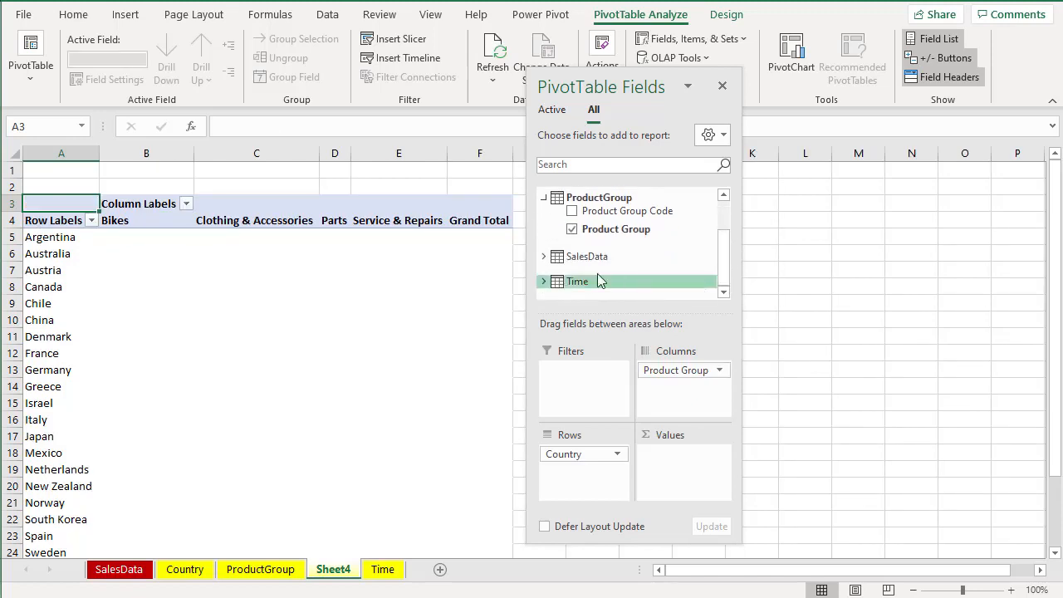
click(544, 255)
drag(600, 290, 683, 443)
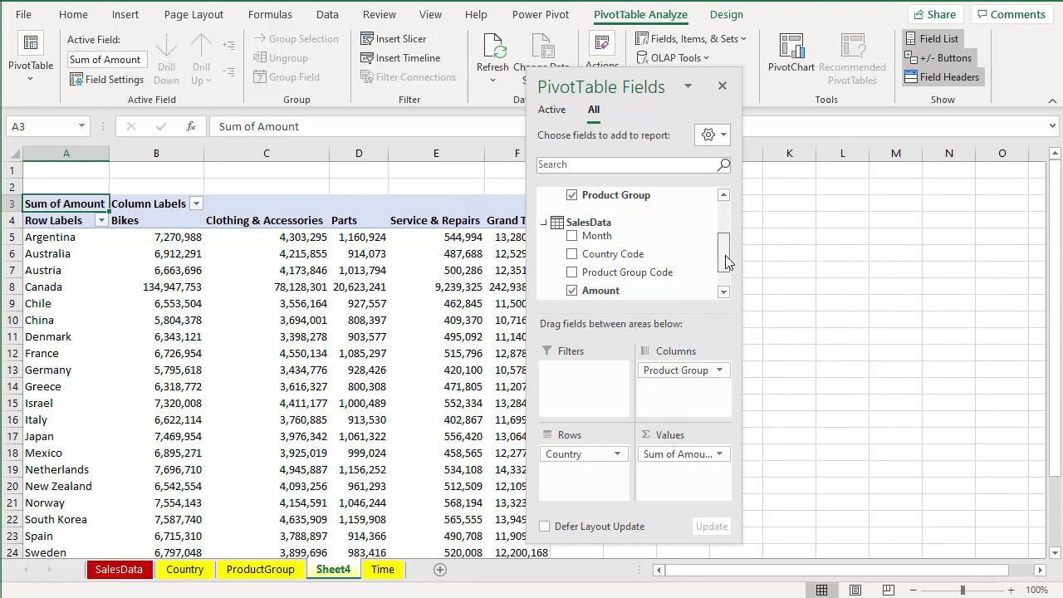
scroll(631, 249, down, 1)
click(544, 277)
drag(604, 294, 575, 379)
click(721, 86)
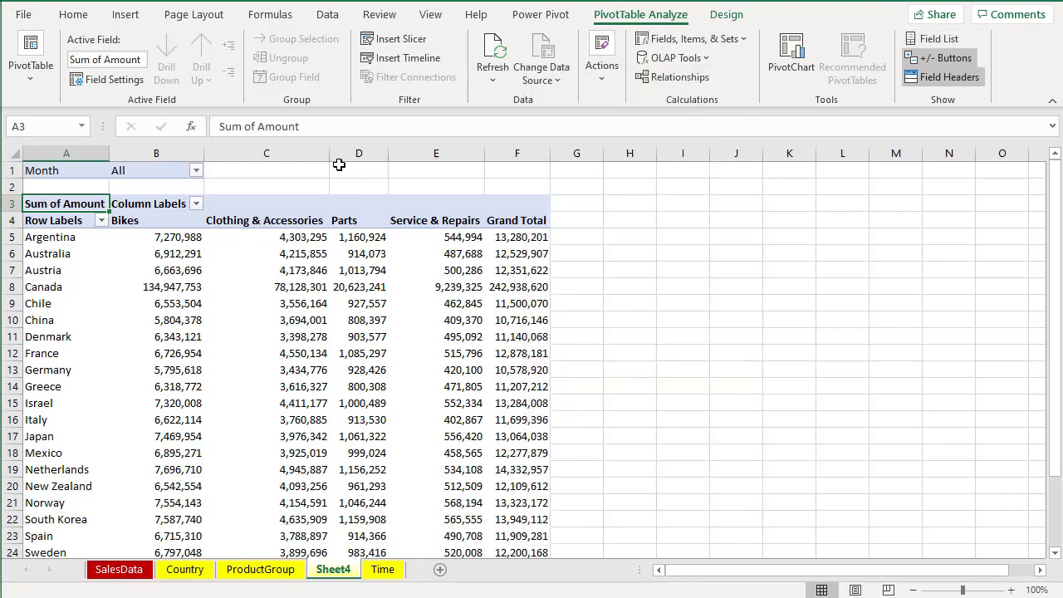
Filter the PivotTable's Month to May 2019.
click(196, 170)
click(18, 210)
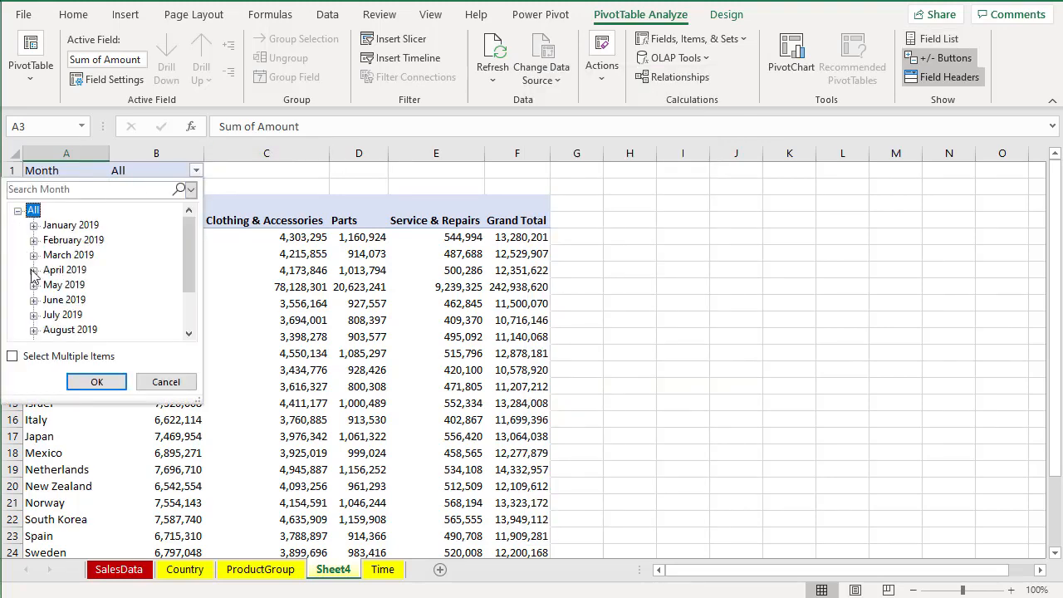
click(54, 285)
click(96, 382)
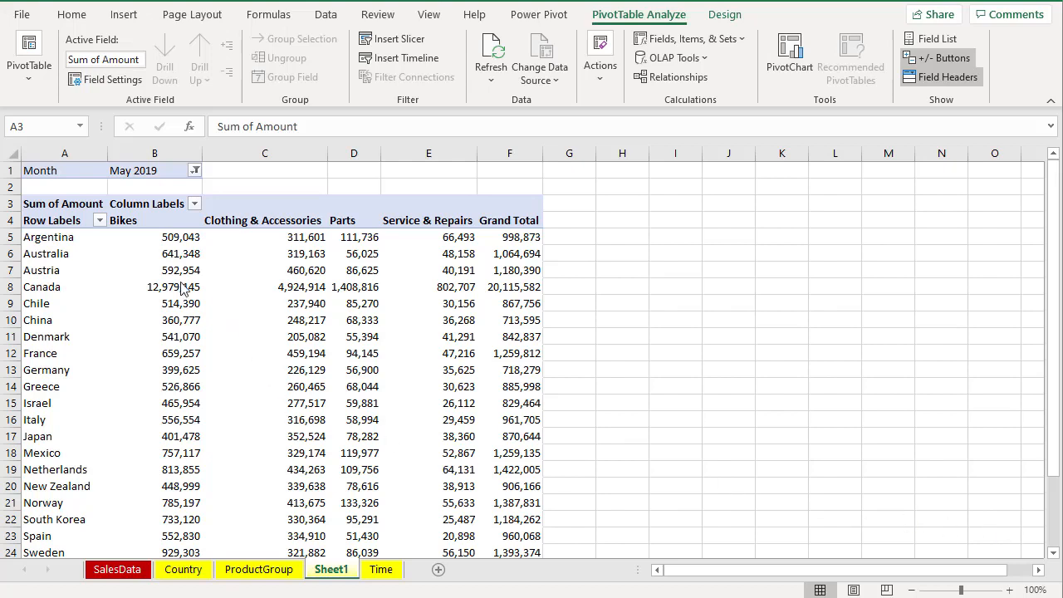
Convert the PivotTable to cube formulas with OLAP Tools, keeping the Month report filter.
click(172, 237)
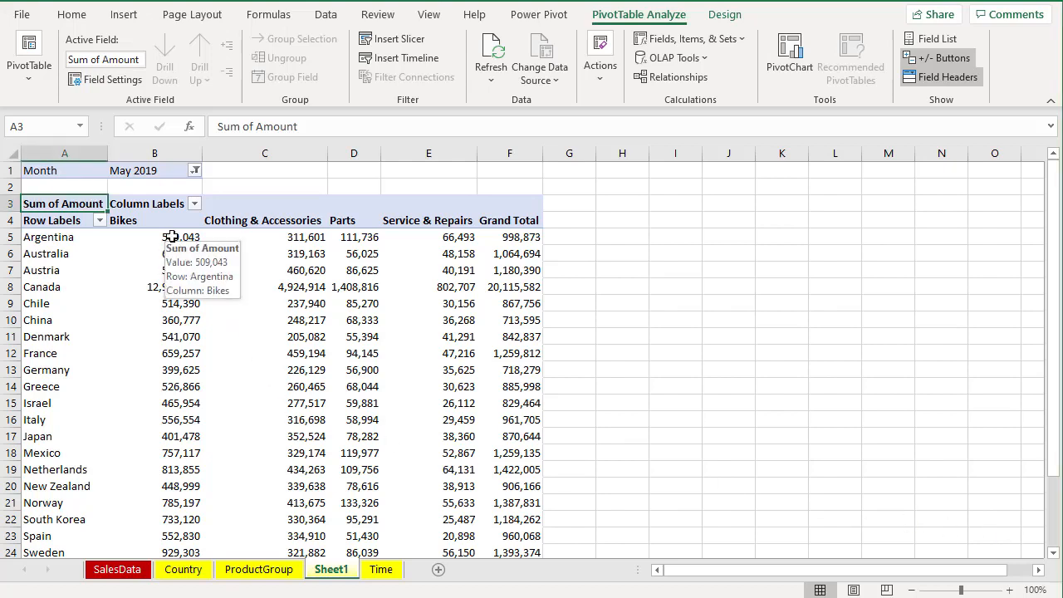
click(172, 237)
click(709, 60)
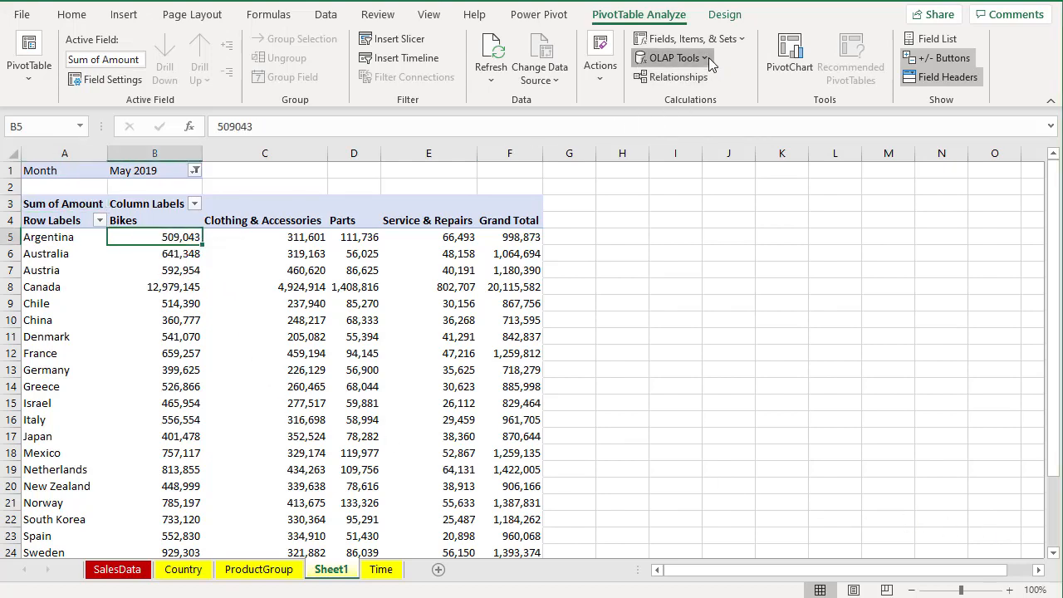
click(697, 127)
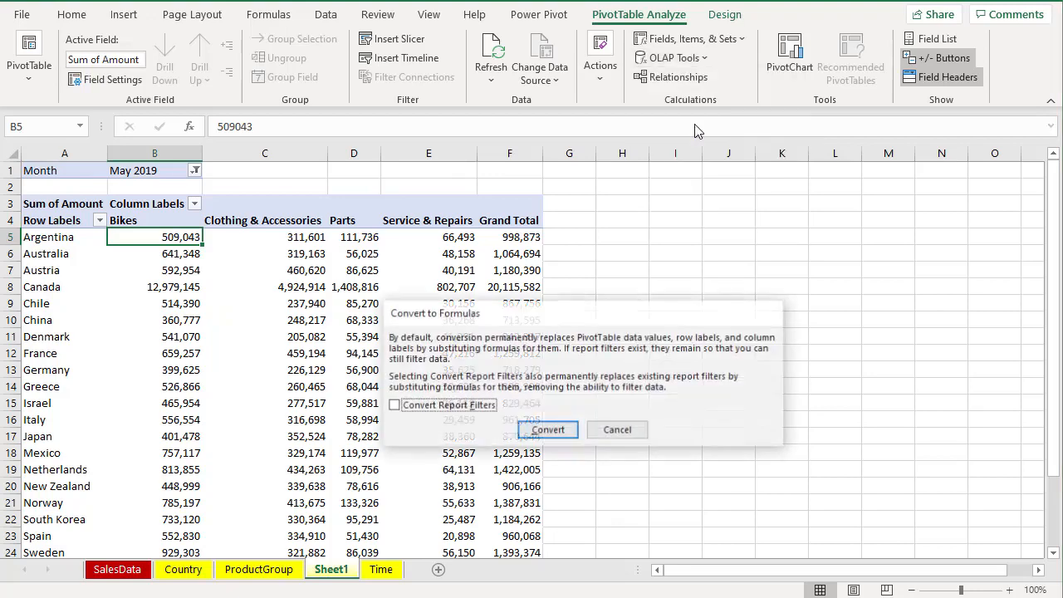
click(564, 431)
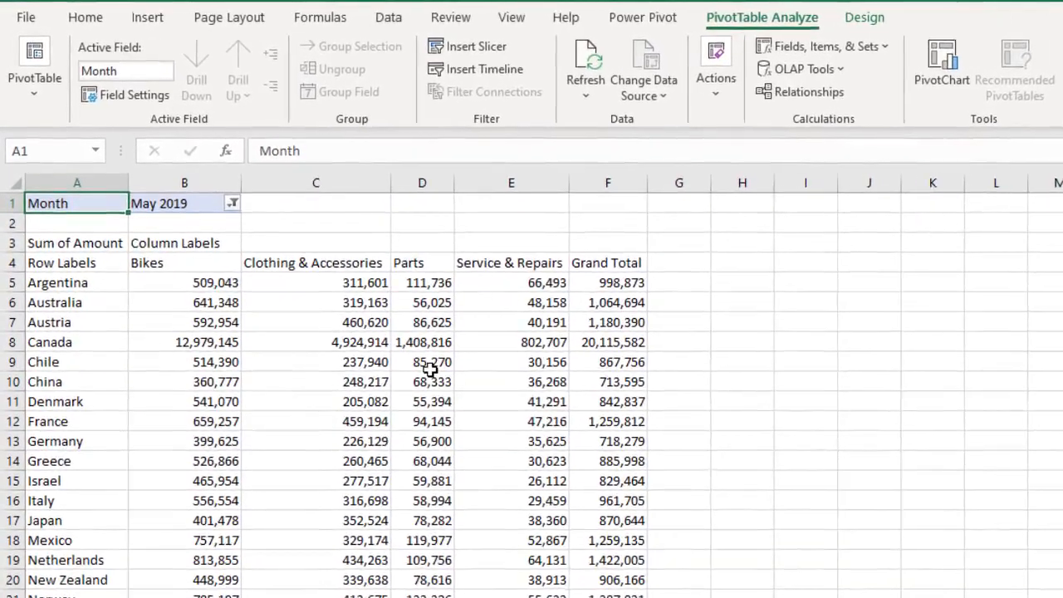
Trace the precedents of the CUBEVALUE formula in D9, the Parts amount for Chile.
click(359, 305)
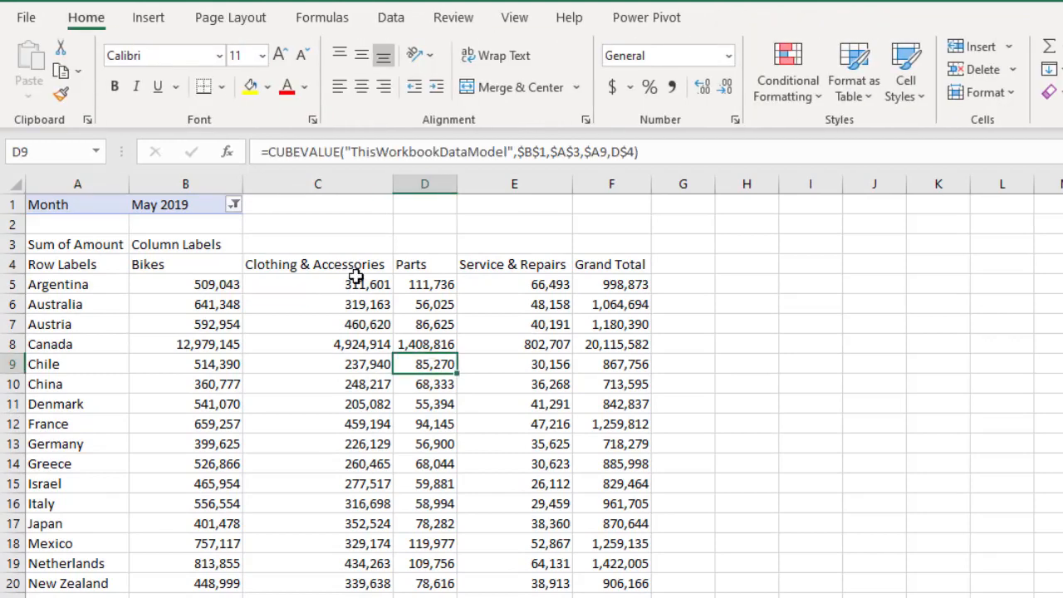
click(319, 18)
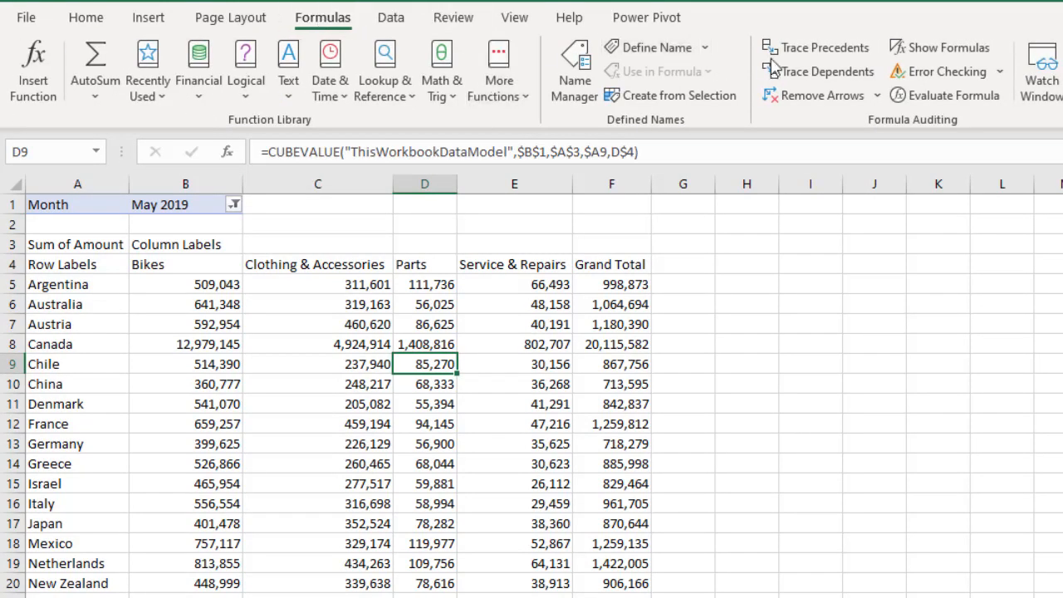
click(803, 49)
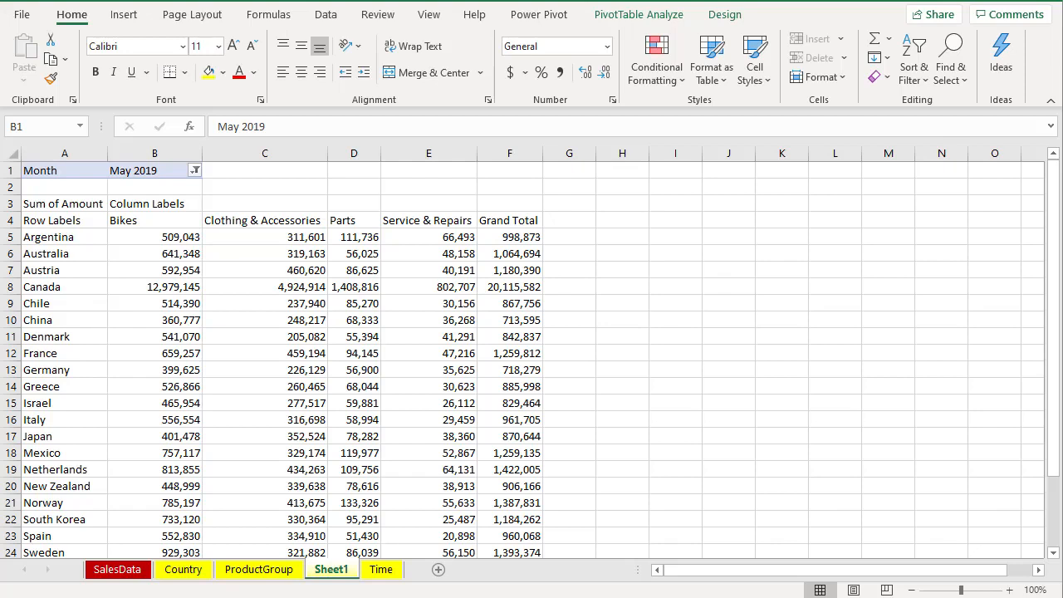
Insert a blank column between Parts and Service & Repairs and widen it.
click(417, 155)
right_click(417, 153)
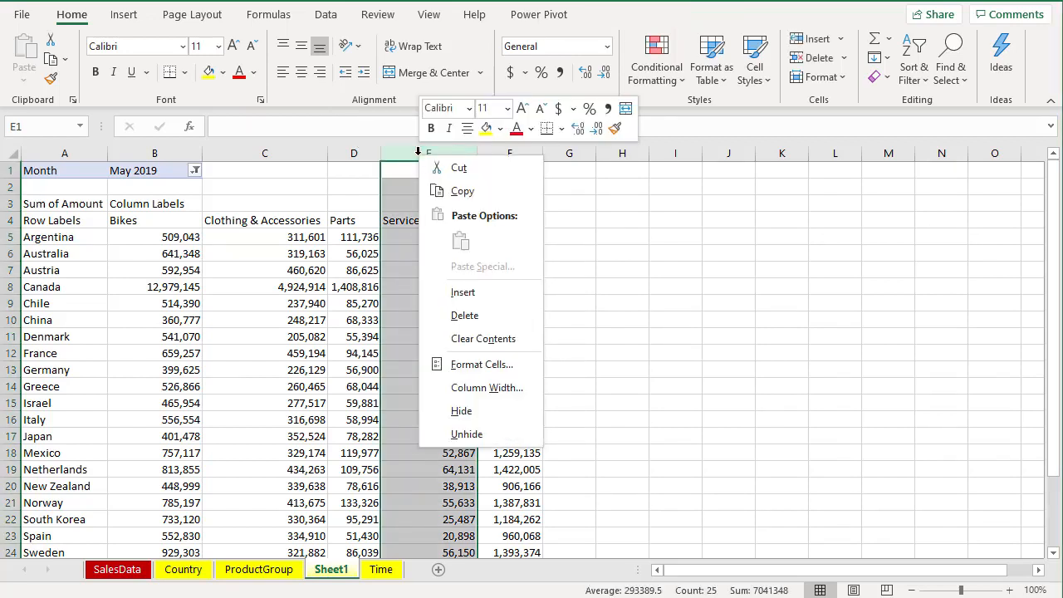
click(462, 292)
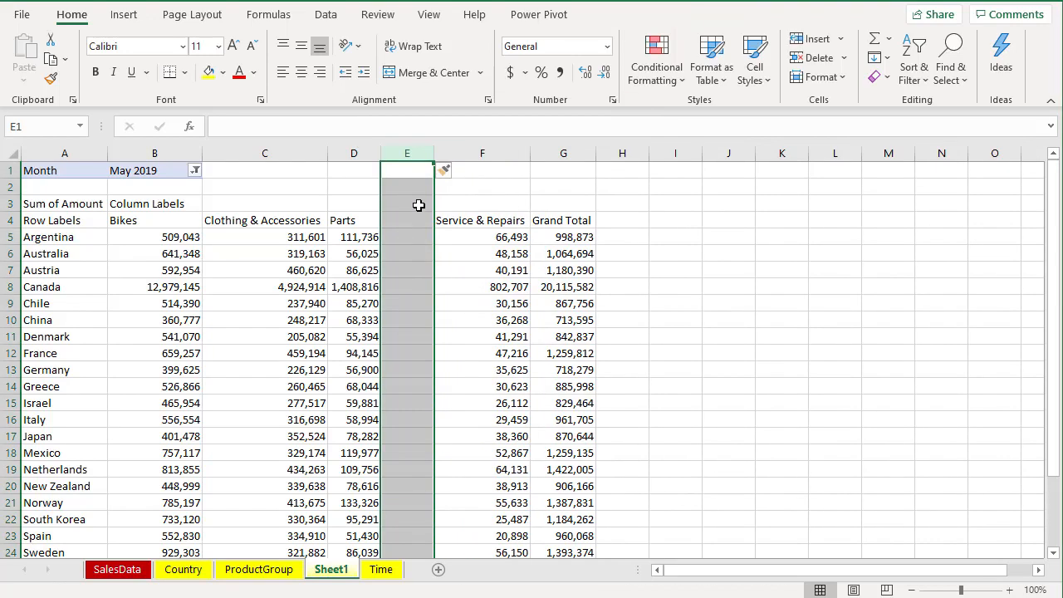
drag(433, 154, 513, 157)
Enter the heading "Product sub-total" in E4 of the new column.
click(427, 219)
text(Pro)
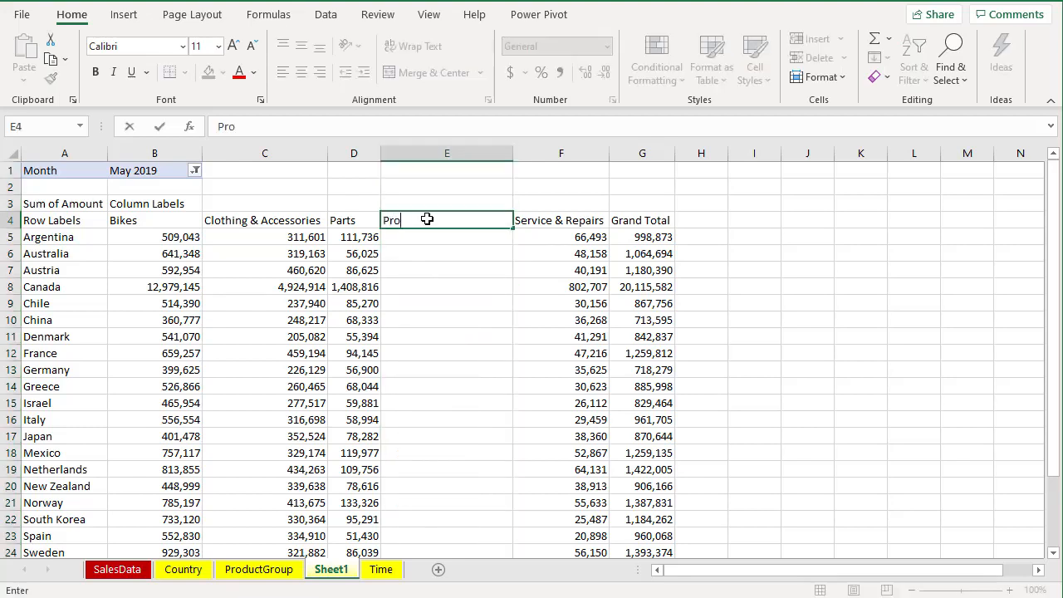
text(duct sub-total)
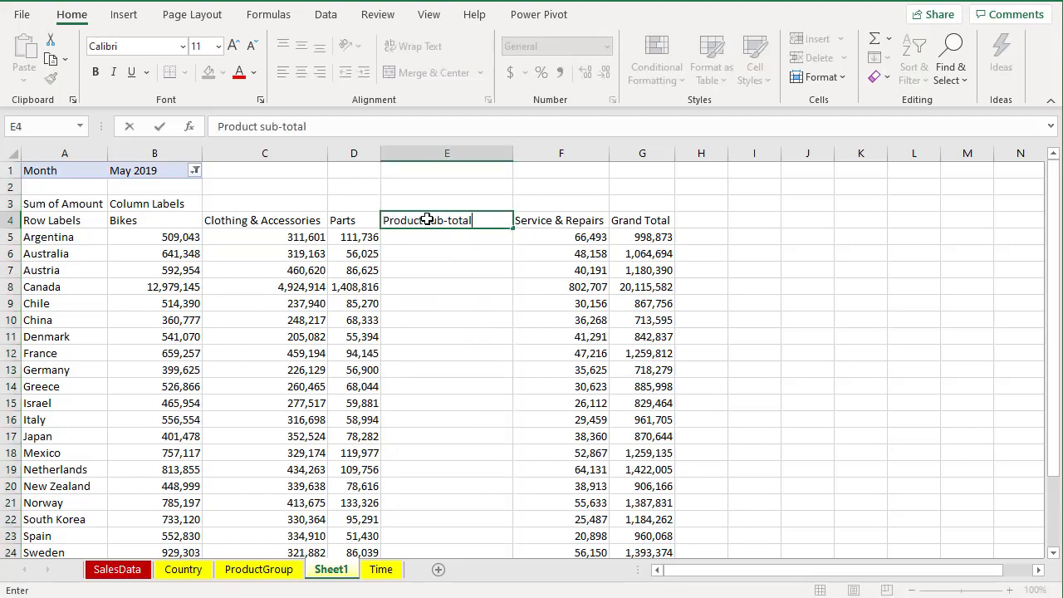
key(Return)
Total Argentina's Bikes, Clothing & Accessories and Parts amounts in E5 with AutoSum over B5:D5.
drag(133, 236, 457, 239)
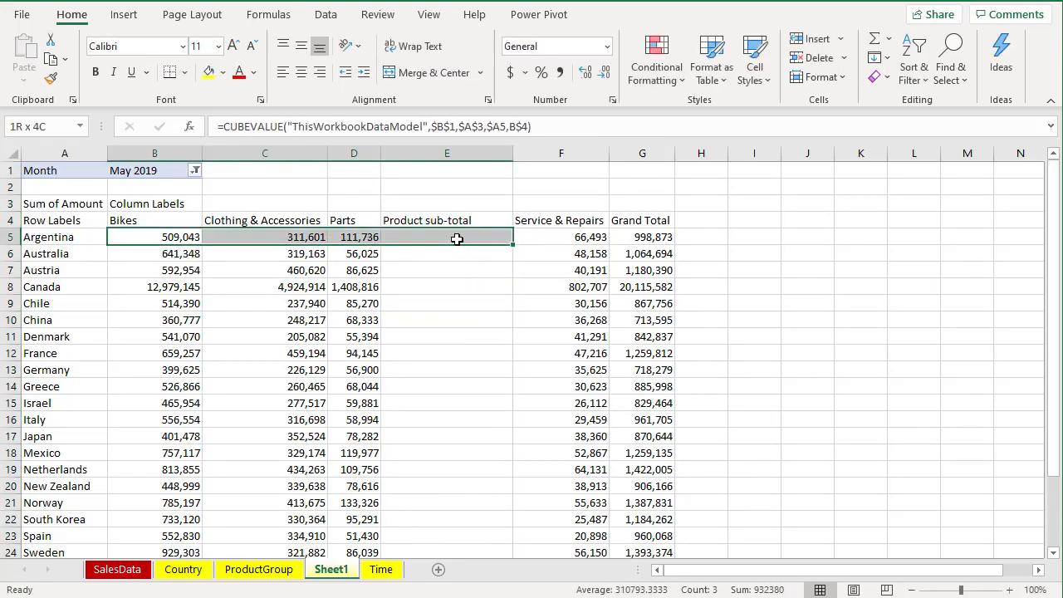
click(889, 39)
click(912, 67)
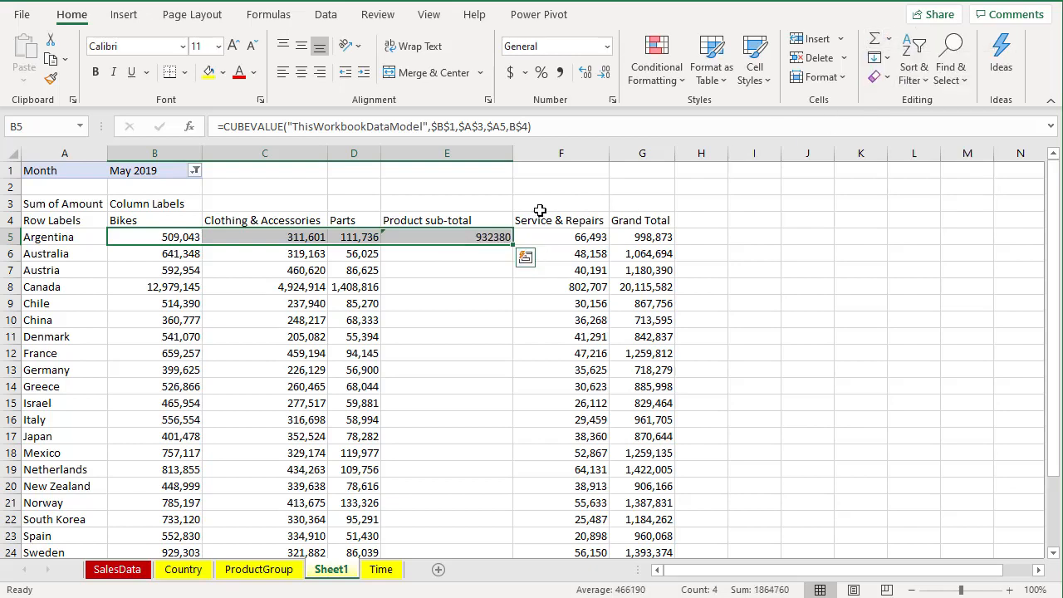
Format the E5 sub-total with comma separators and no decimals, and fill it down for all the countries.
click(498, 237)
click(560, 72)
click(605, 72)
click(605, 72)
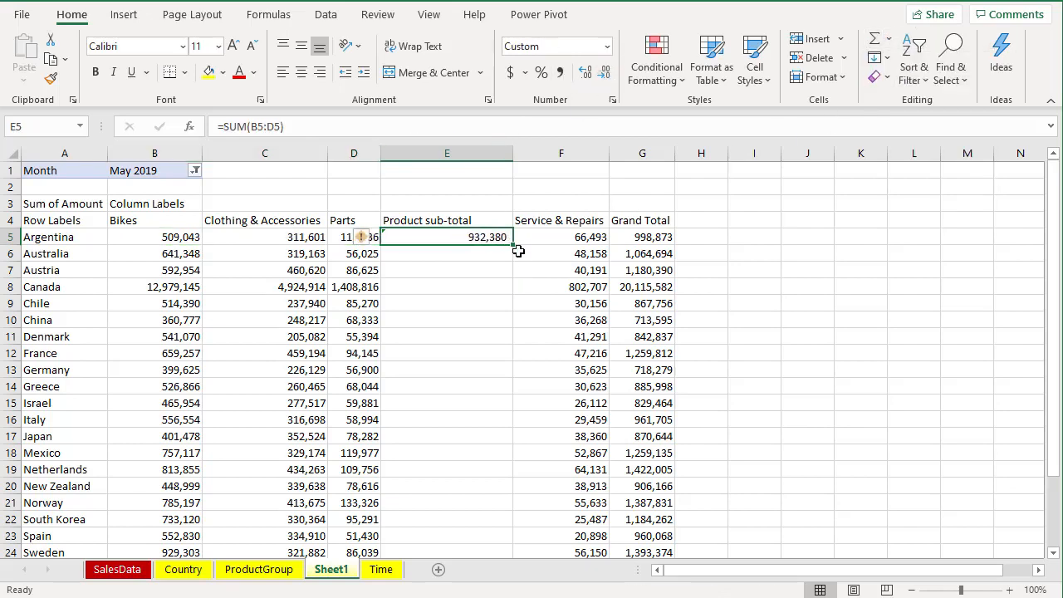
double_click(512, 245)
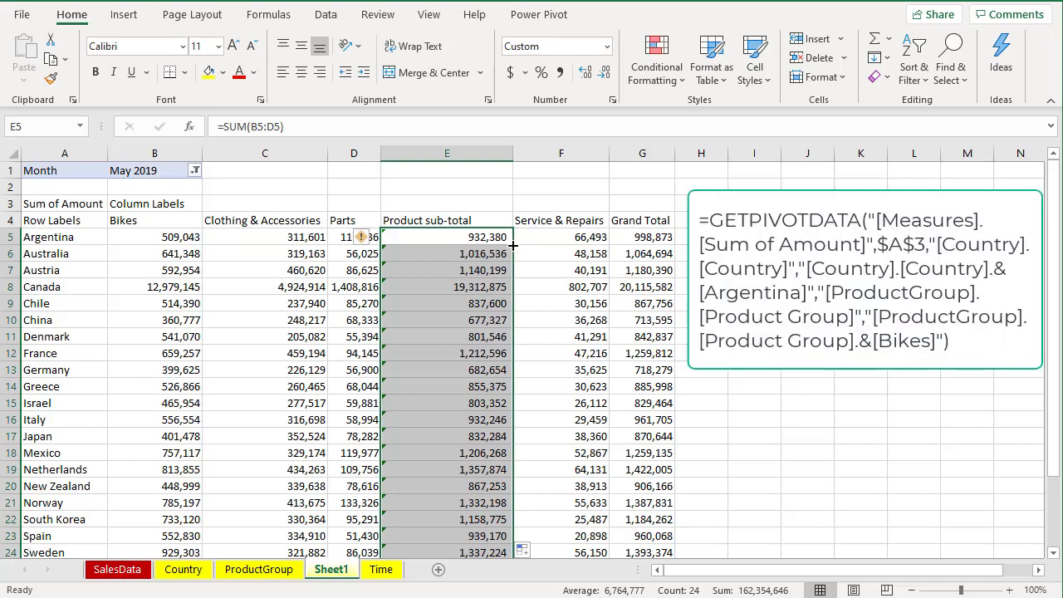
click(491, 236)
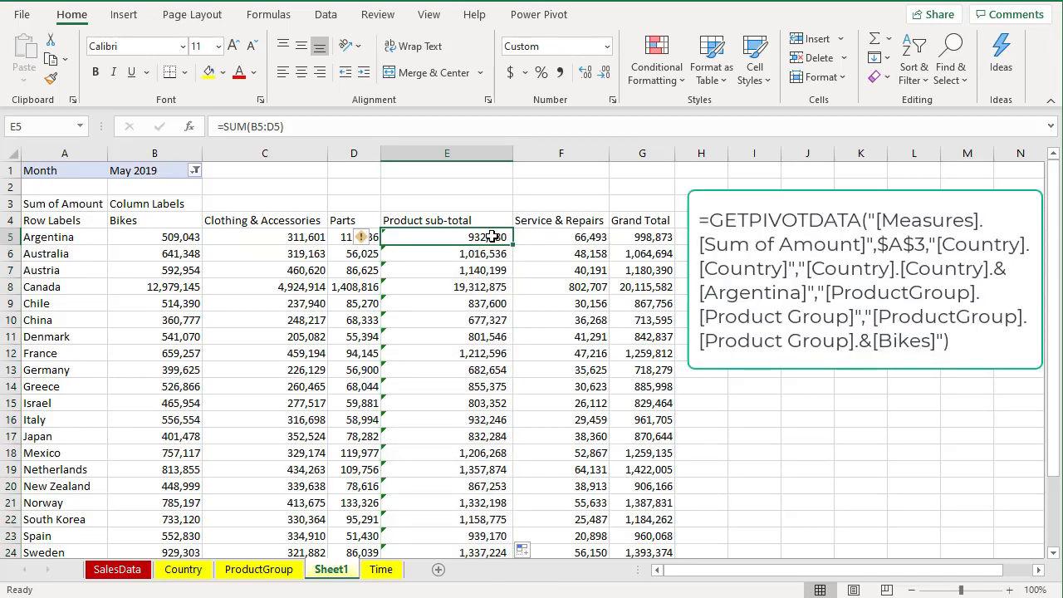